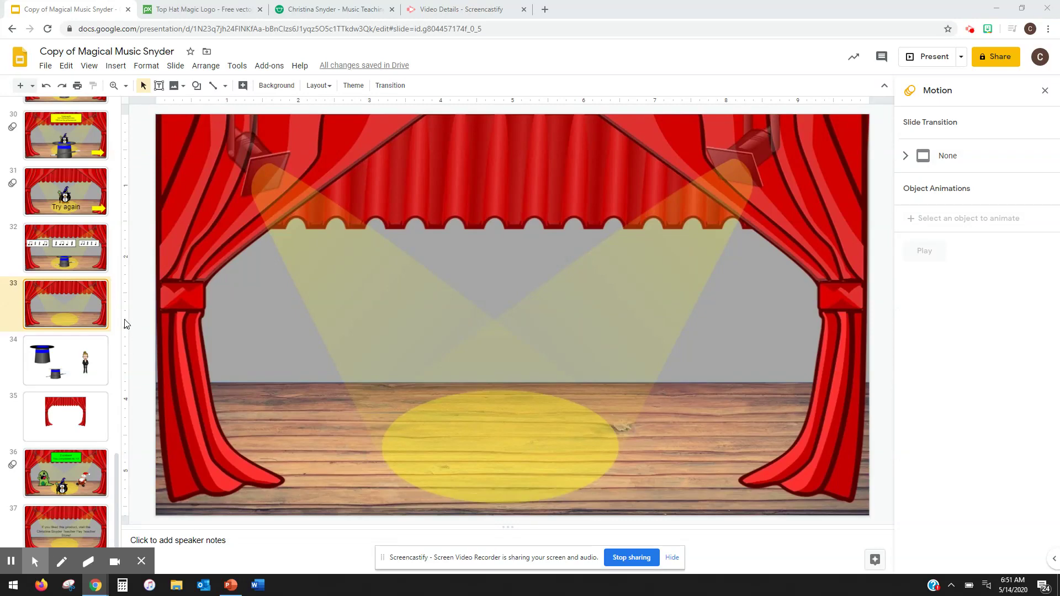
- Scroll the filmstrip to the top and open slide 2, the hat slide with three rhythm cards
scroll(82, 262, up, 14)
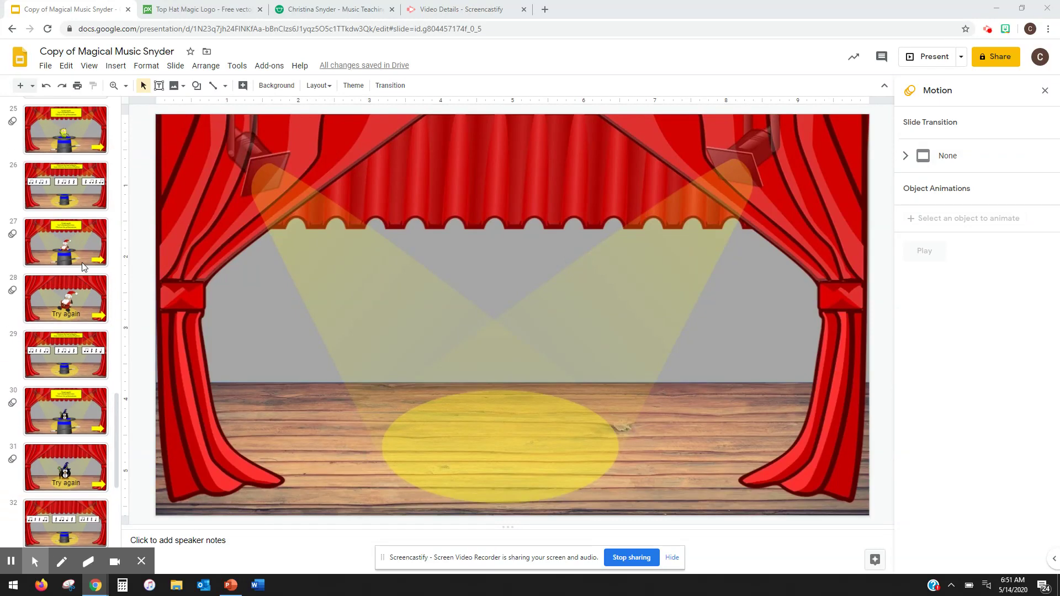
scroll(82, 263, up, 15)
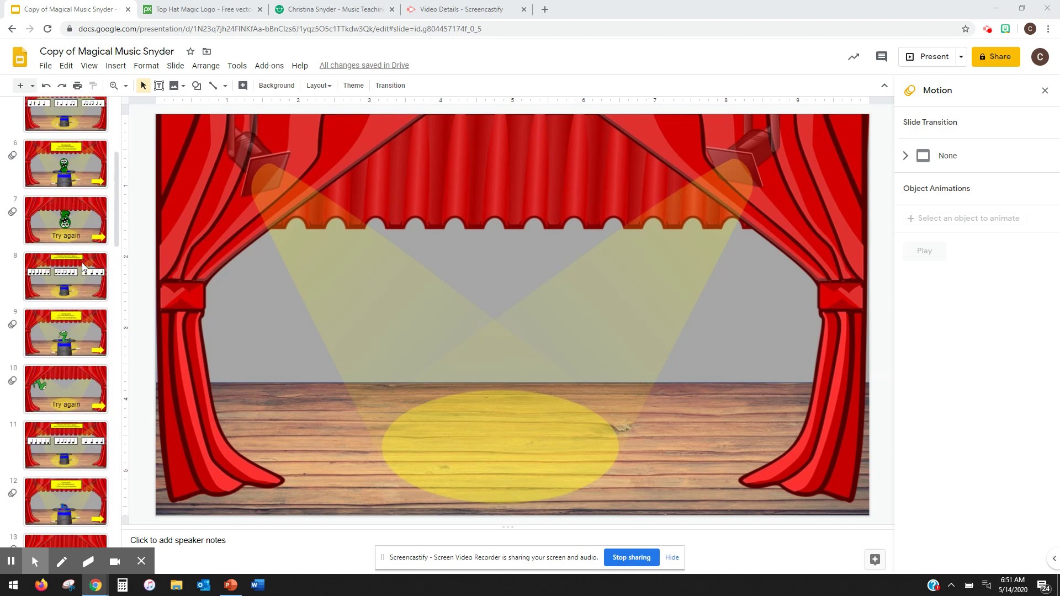
scroll(83, 268, up, 1)
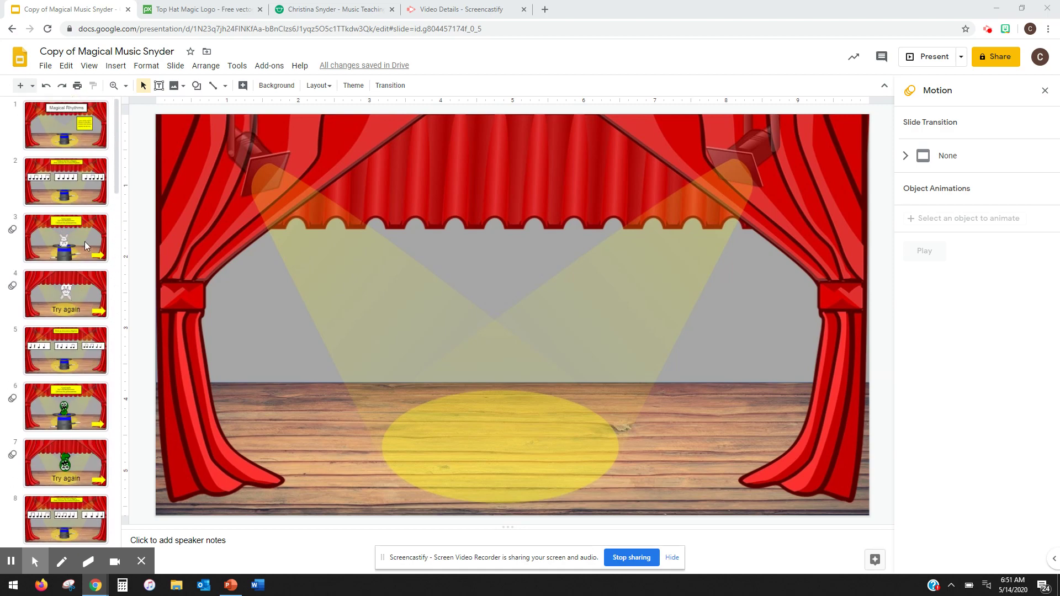
click(91, 194)
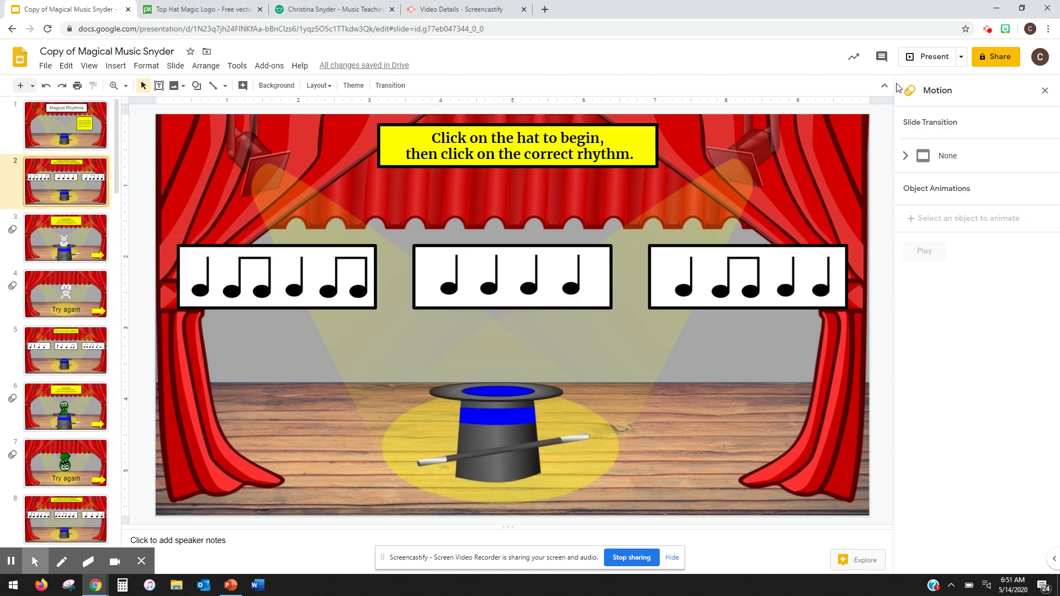
- Present from slide 2, play the hat's video, and pick the correct rhythm card to reach 'Great work!'
click(924, 57)
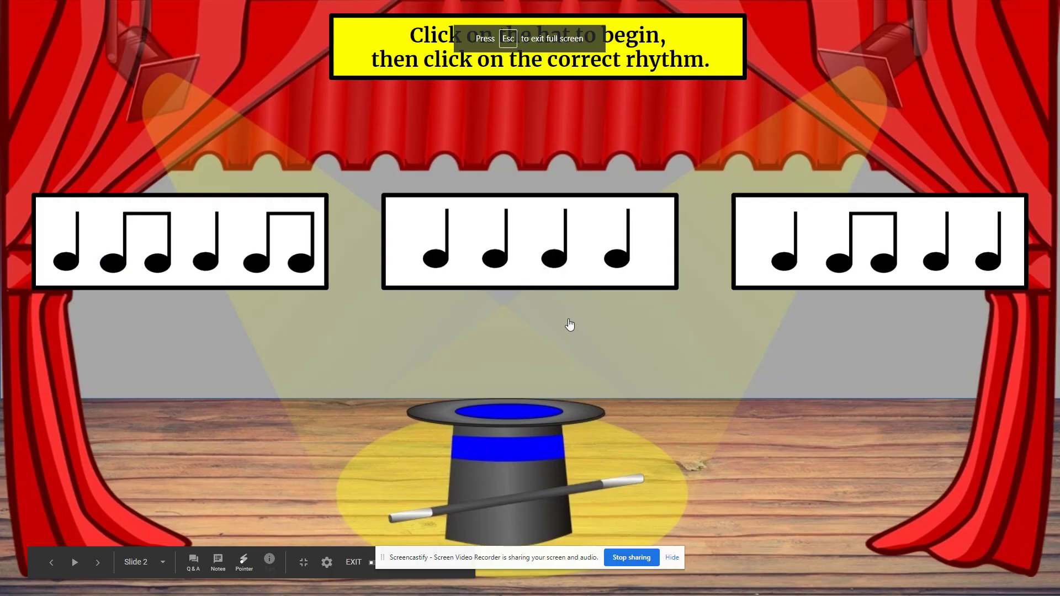
click(507, 457)
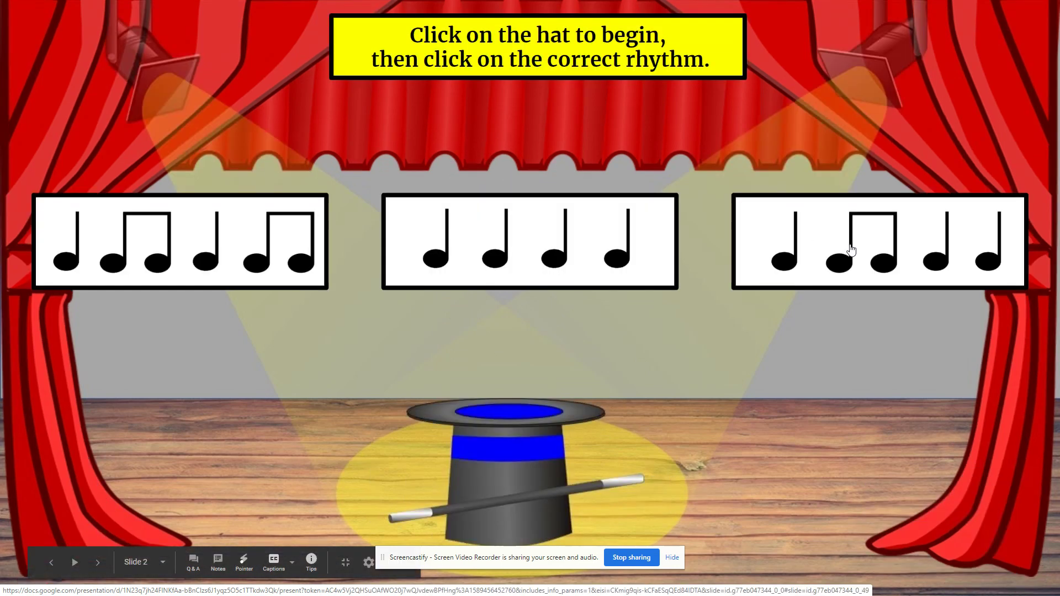
click(850, 249)
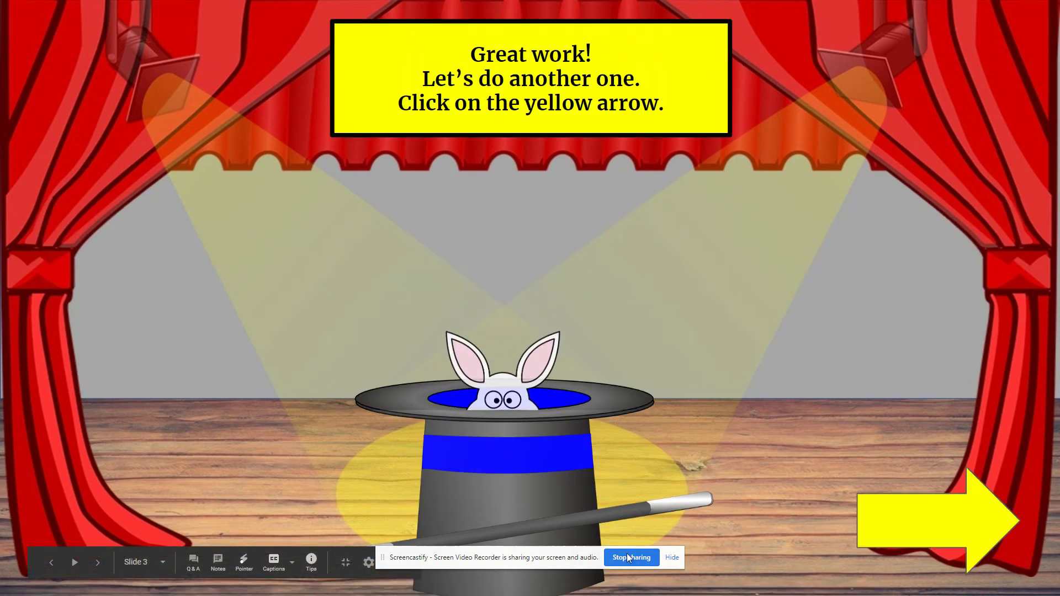
- Exit the slideshow and move down the filmstrip past slide 33 to slide 34 with the hats and figure
click(883, 516)
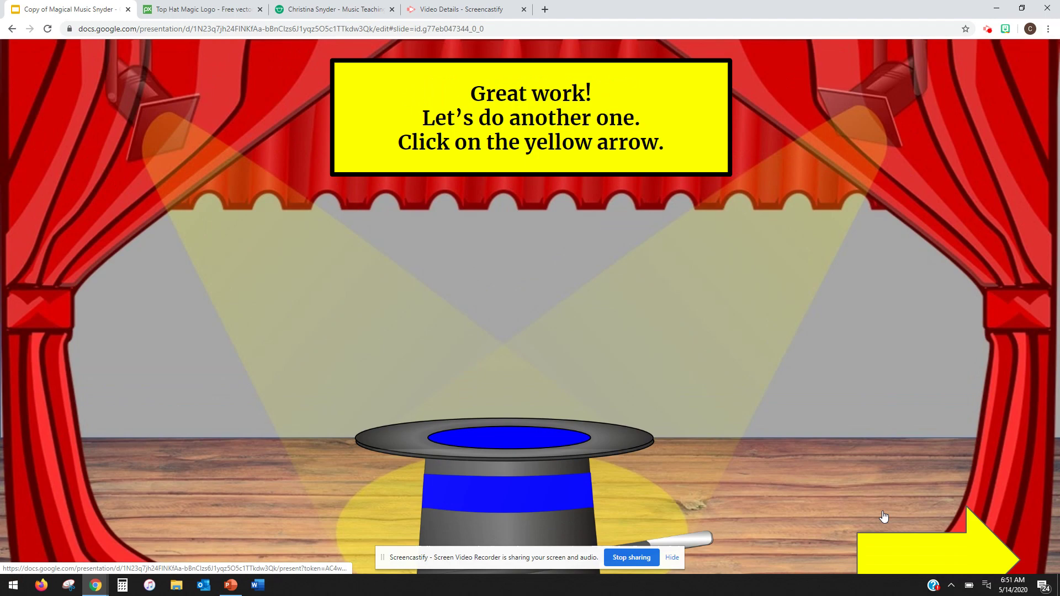
key(Escape)
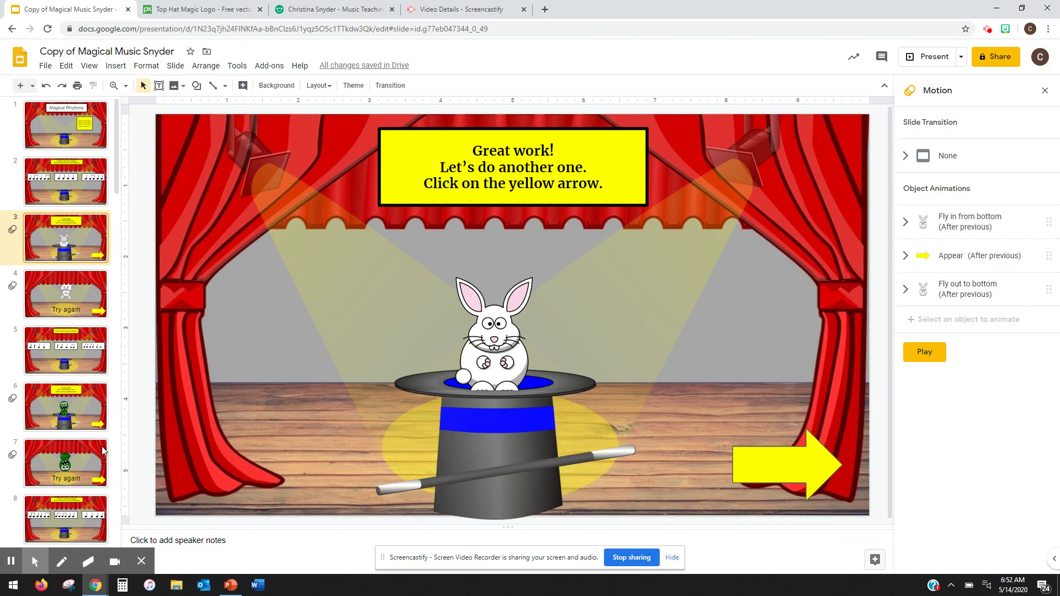
scroll(78, 449, down, 5)
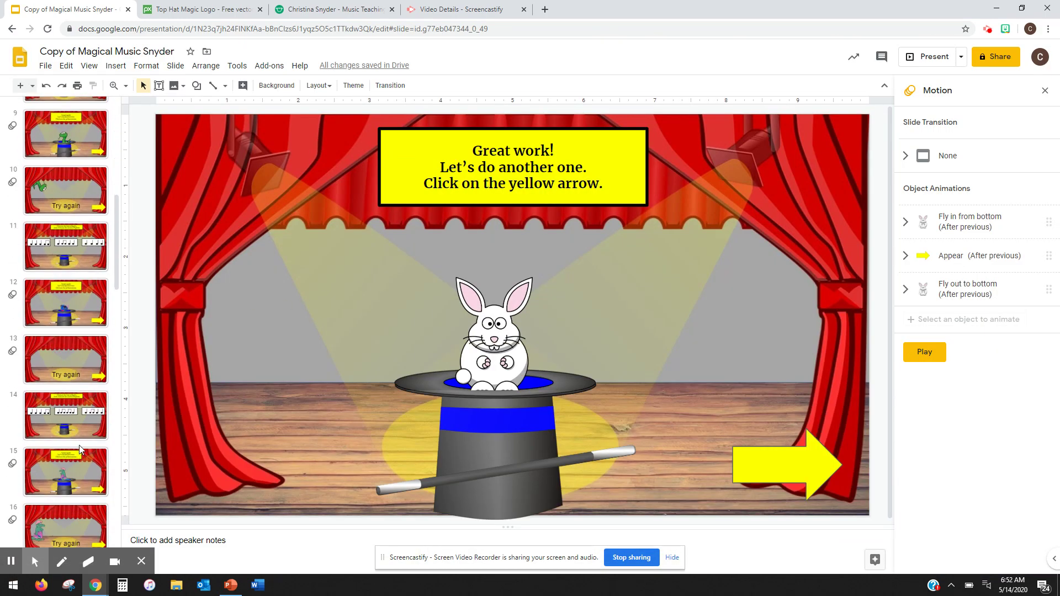
scroll(78, 450, down, 10)
scroll(78, 444, down, 11)
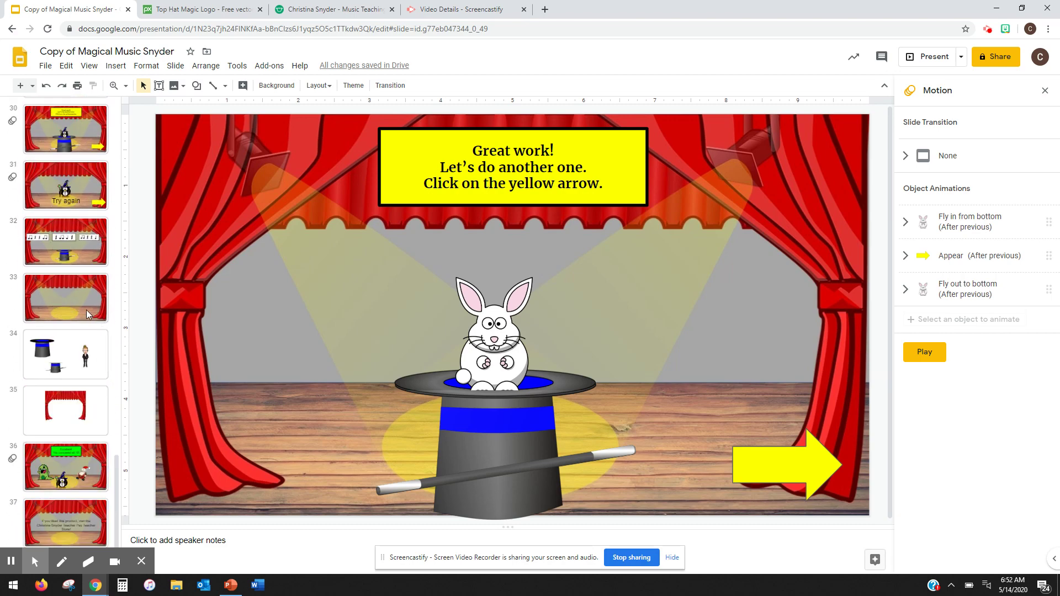
click(88, 314)
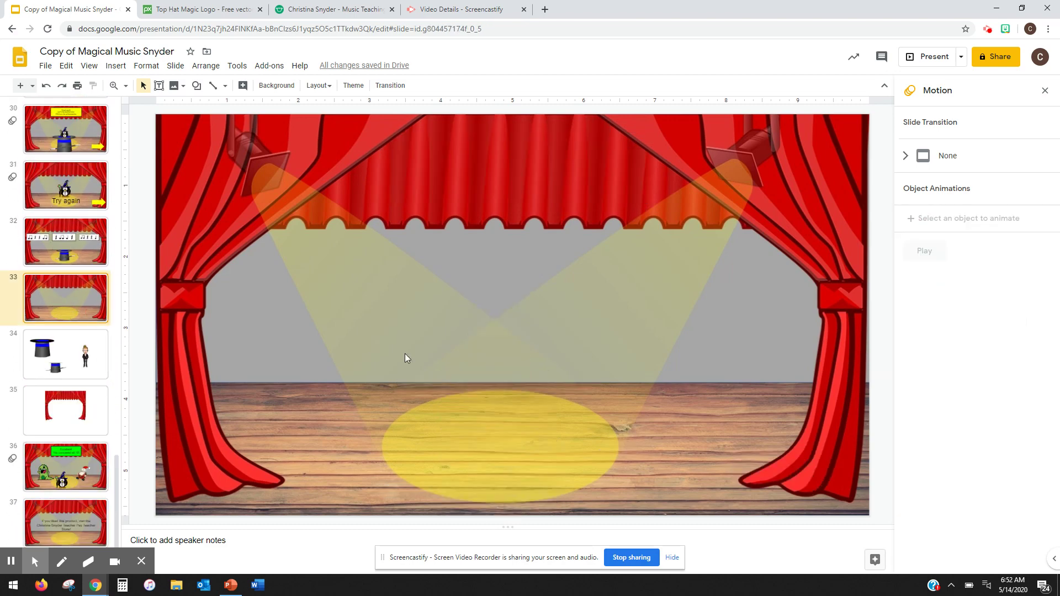
click(72, 355)
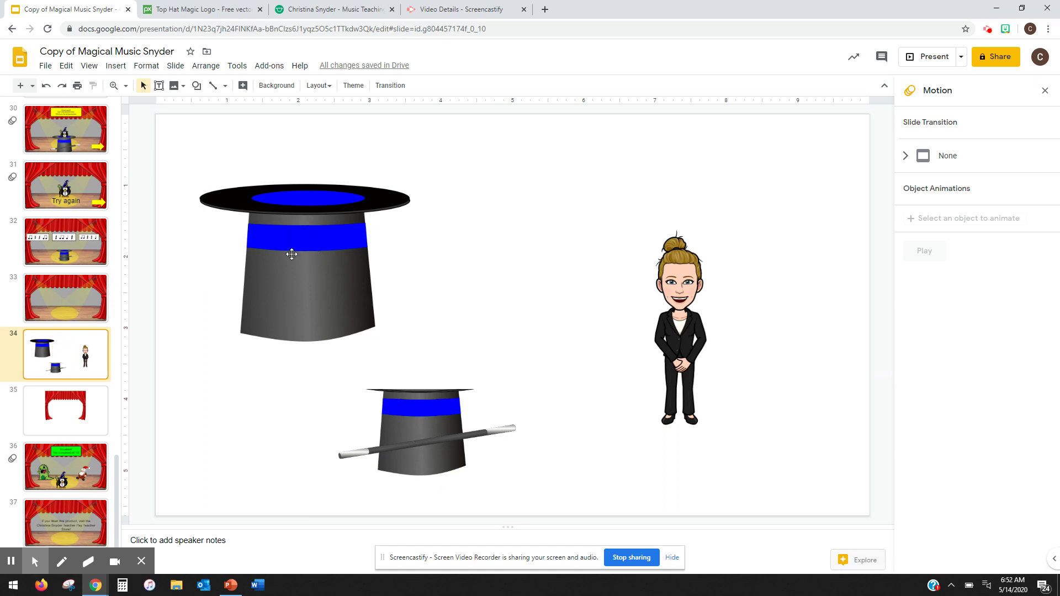
- Copy slide 34's large top hat and paste it onto slide 33 in the centre spotlight
right_click(296, 245)
click(331, 222)
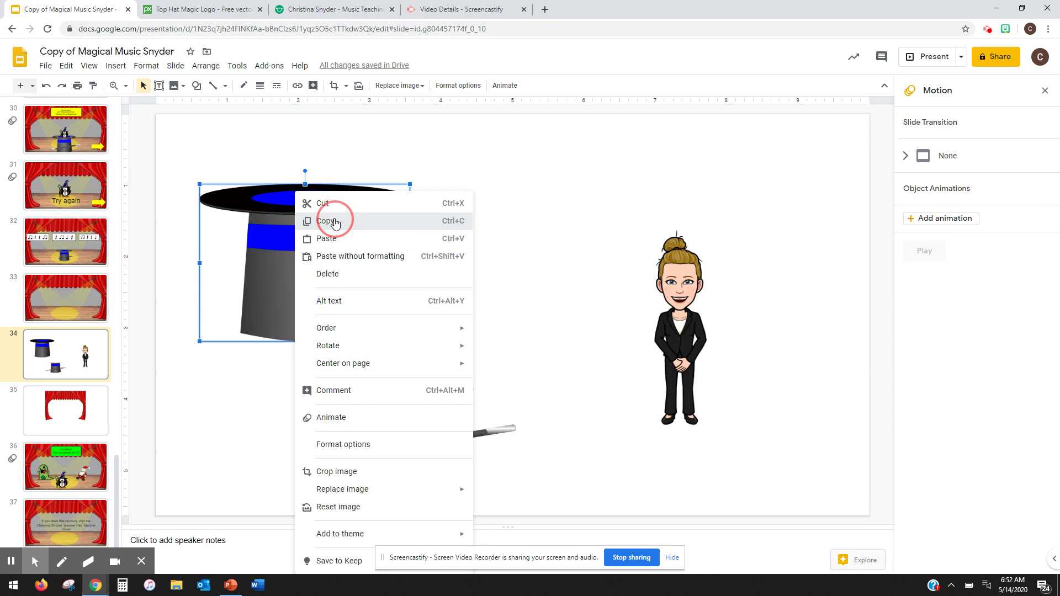
click(70, 308)
right_click(528, 389)
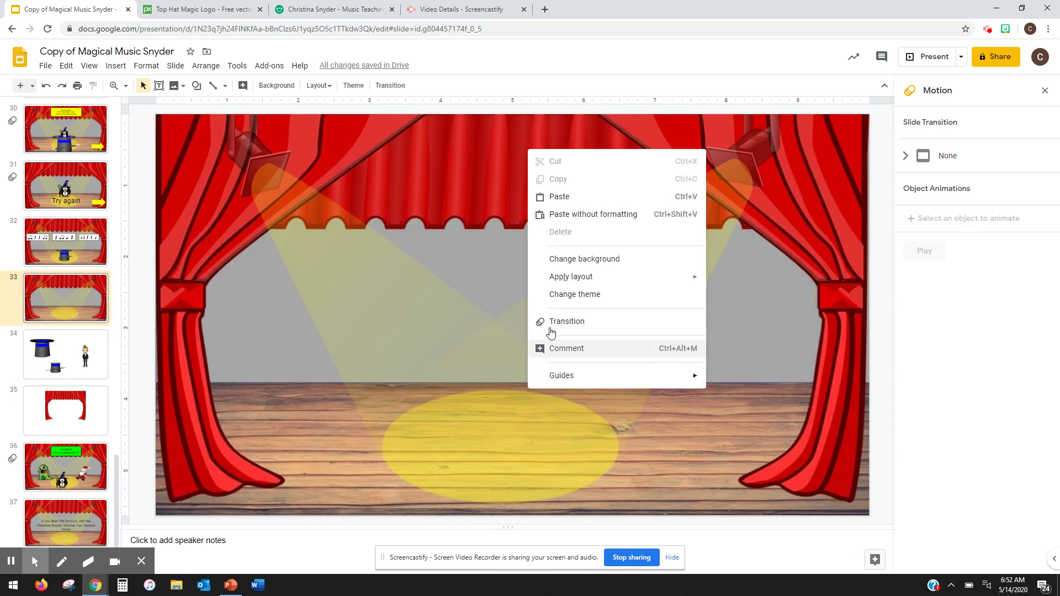
click(572, 198)
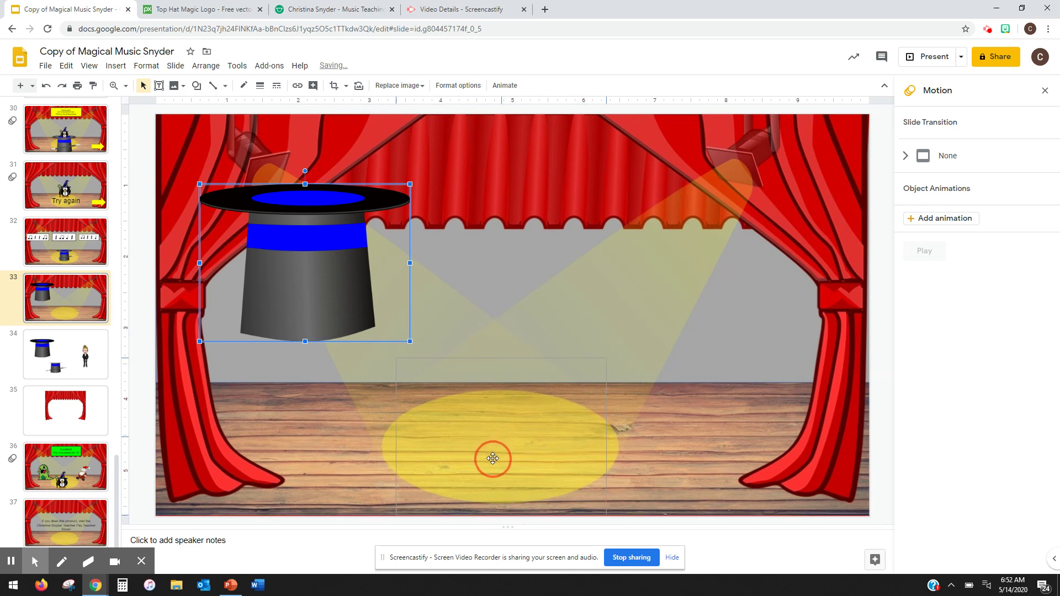
drag(498, 458, 498, 458)
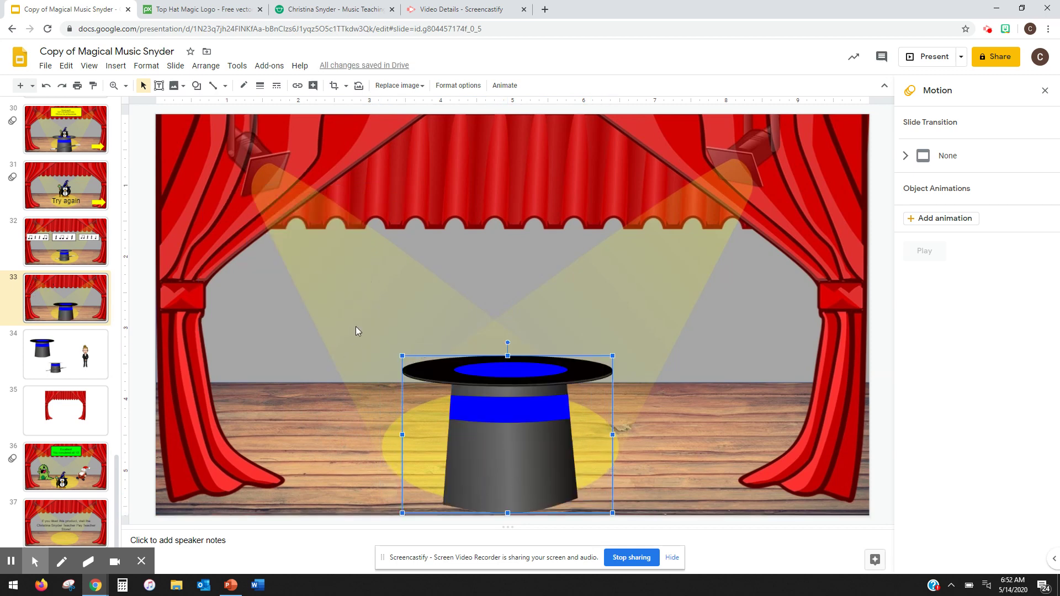
click(322, 309)
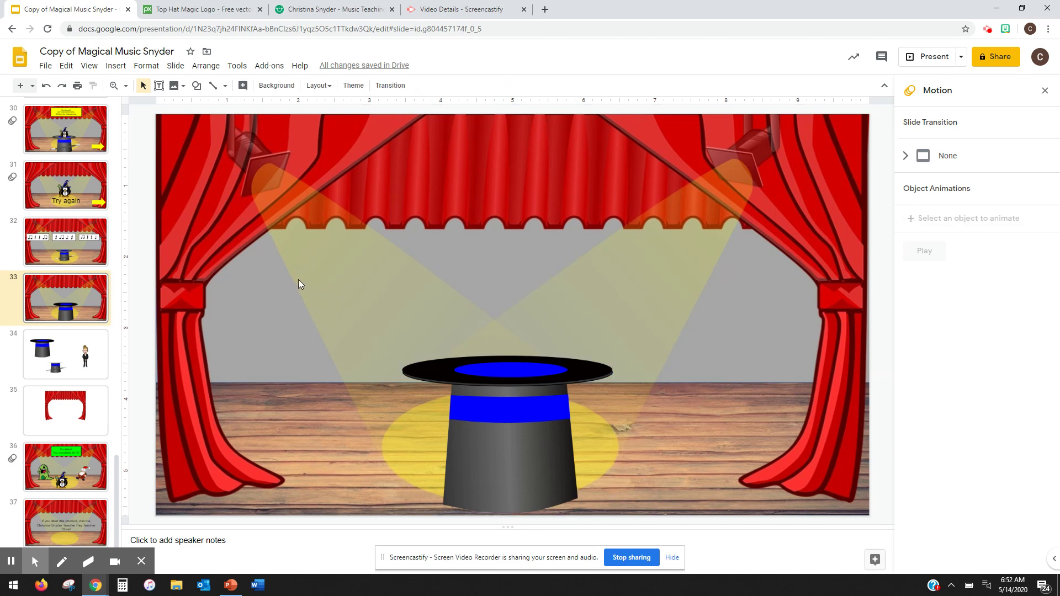
- Paste a second copy of the hat on the stage and show its formatting settings
right_click(300, 266)
click(339, 308)
click(146, 67)
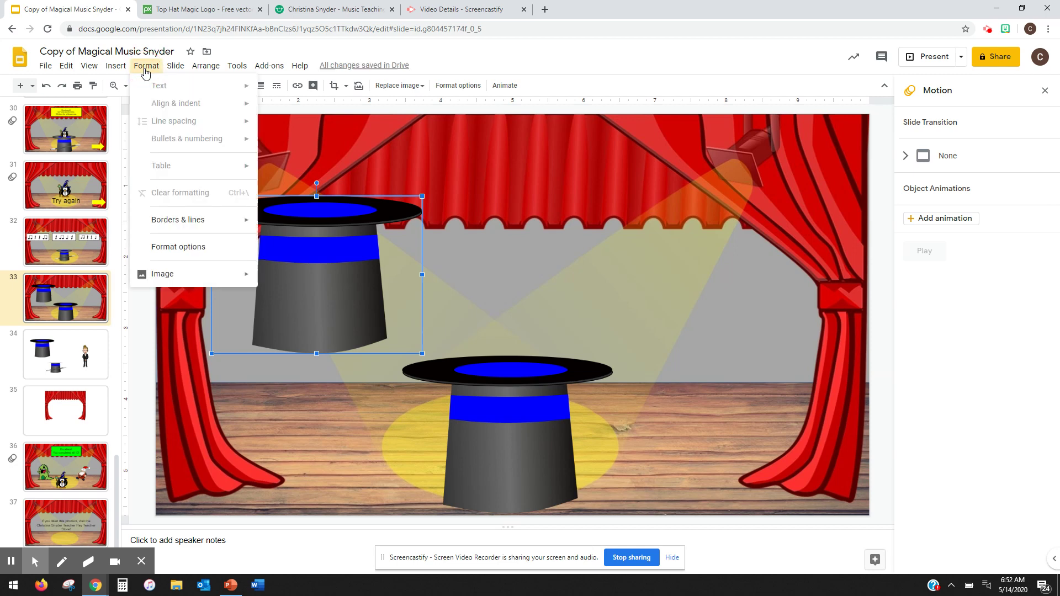
click(186, 248)
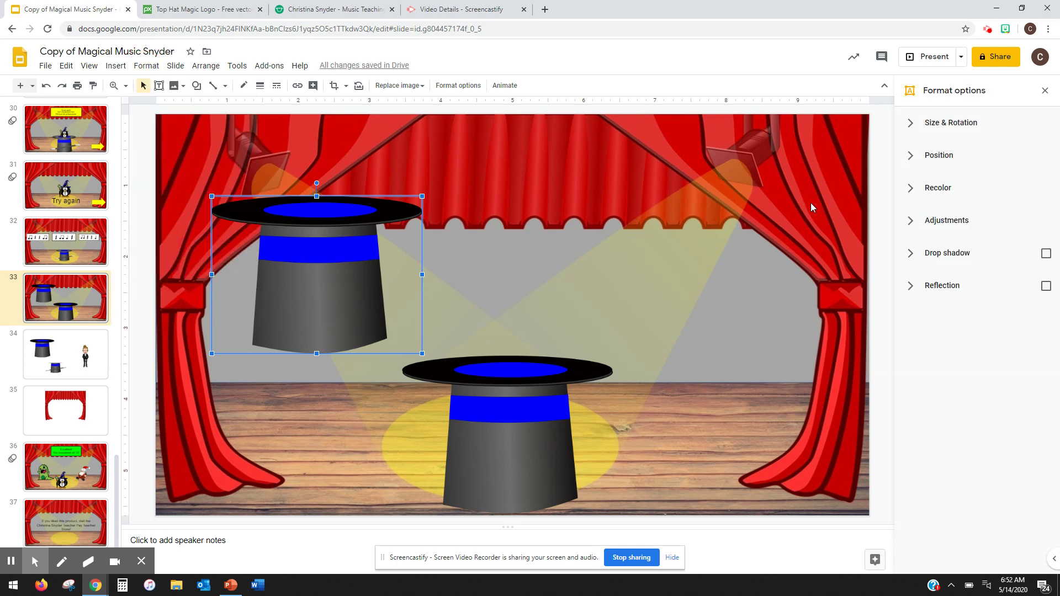
- Crop the brim off the pasted hat and lay it over the original hat
click(146, 66)
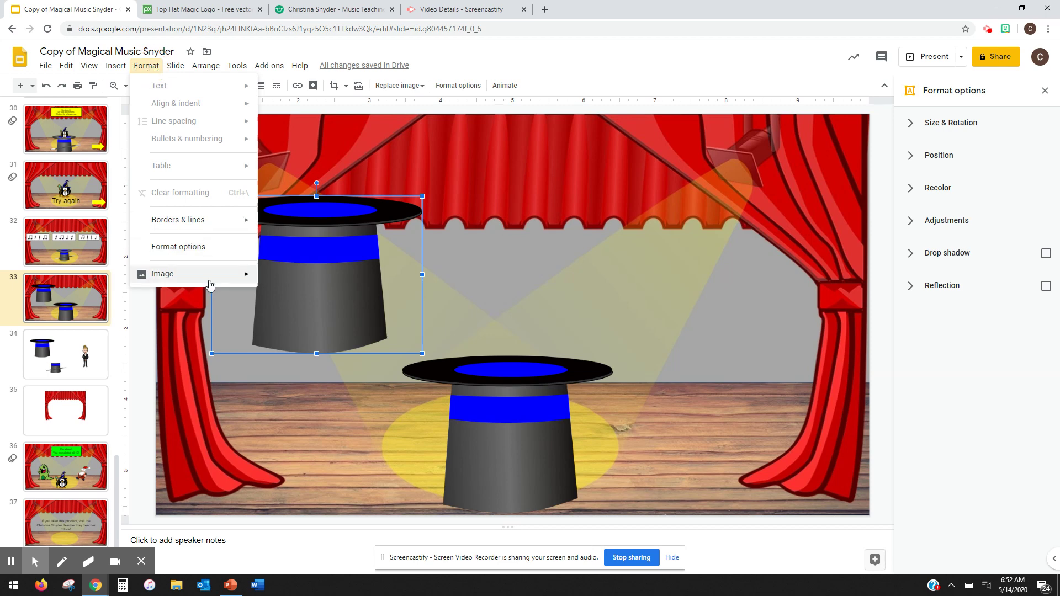
mouse_move(210, 283)
click(287, 279)
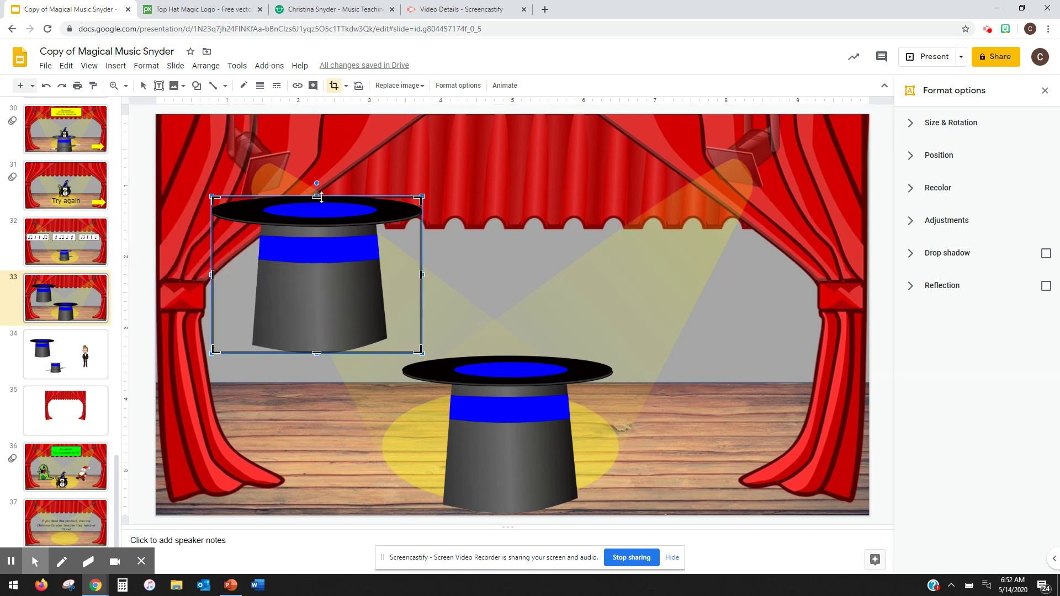
drag(317, 197, 318, 222)
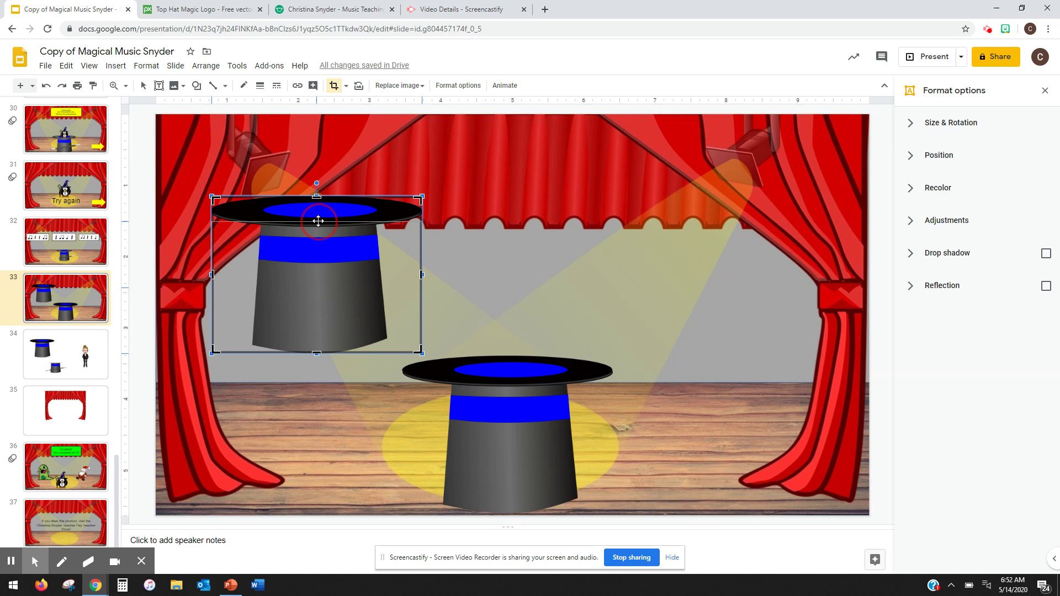
click(519, 256)
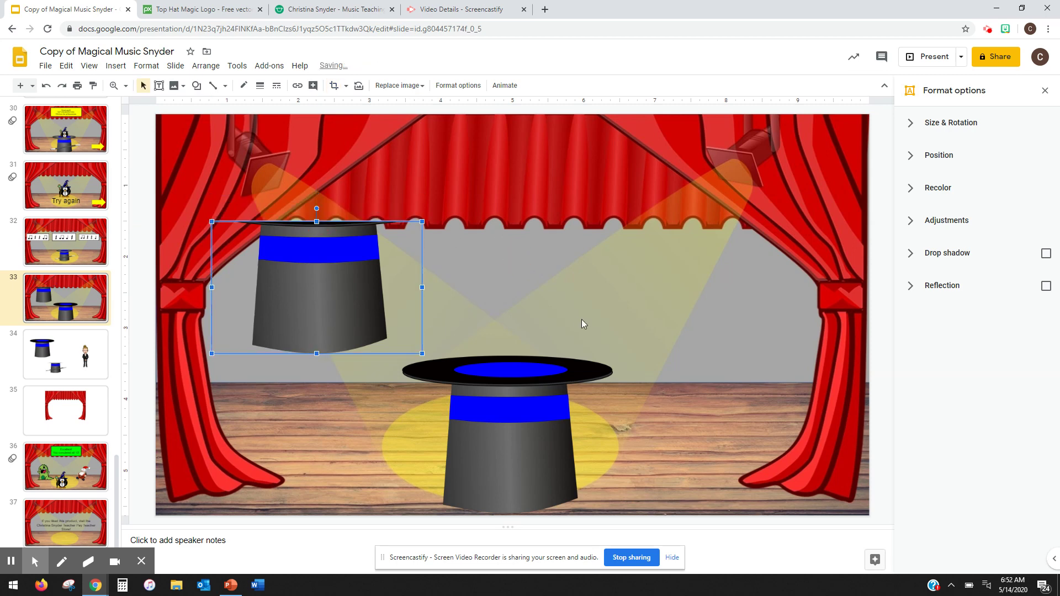
drag(322, 264, 511, 424)
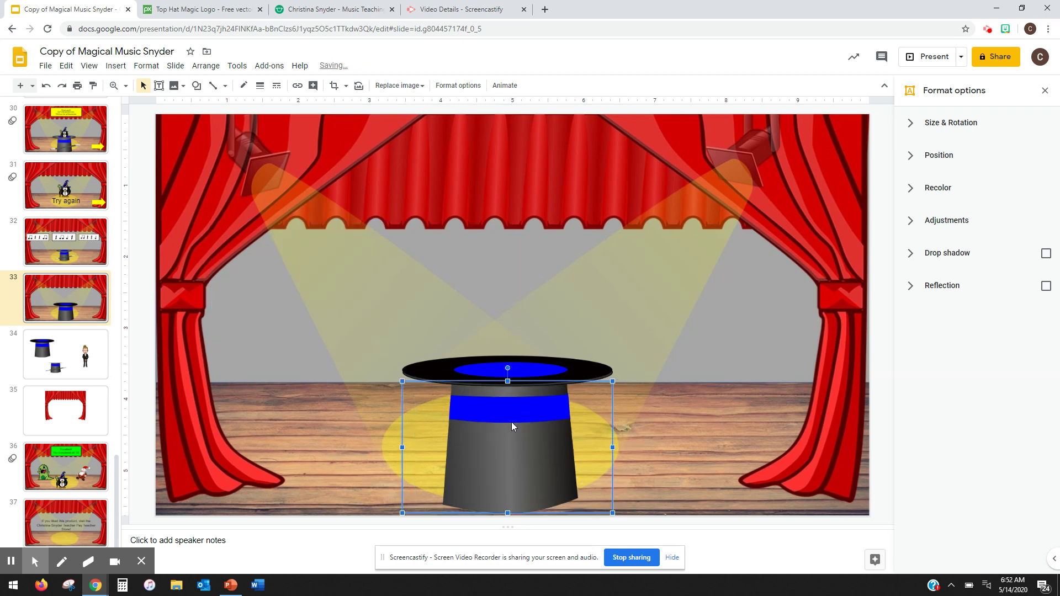
click(670, 338)
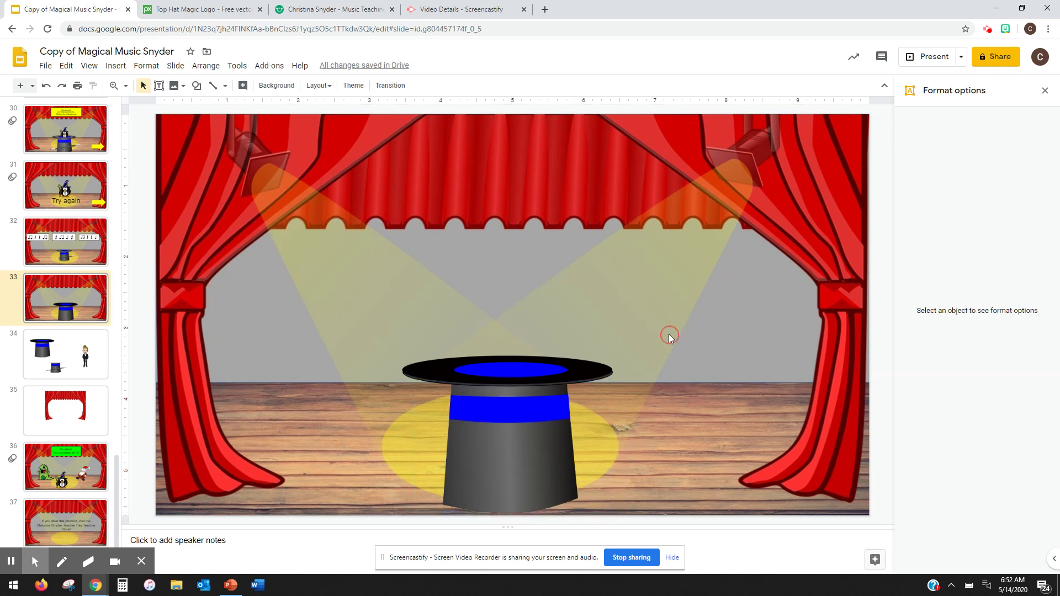
- Copy the cartoon figure from slide 34
click(79, 351)
click(674, 270)
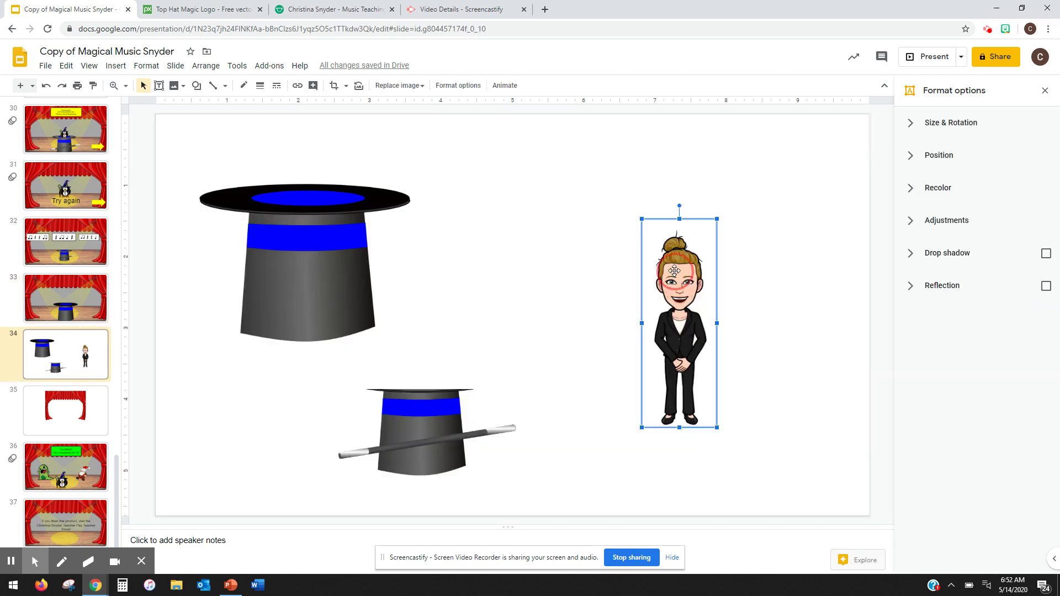
right_click(674, 271)
click(726, 222)
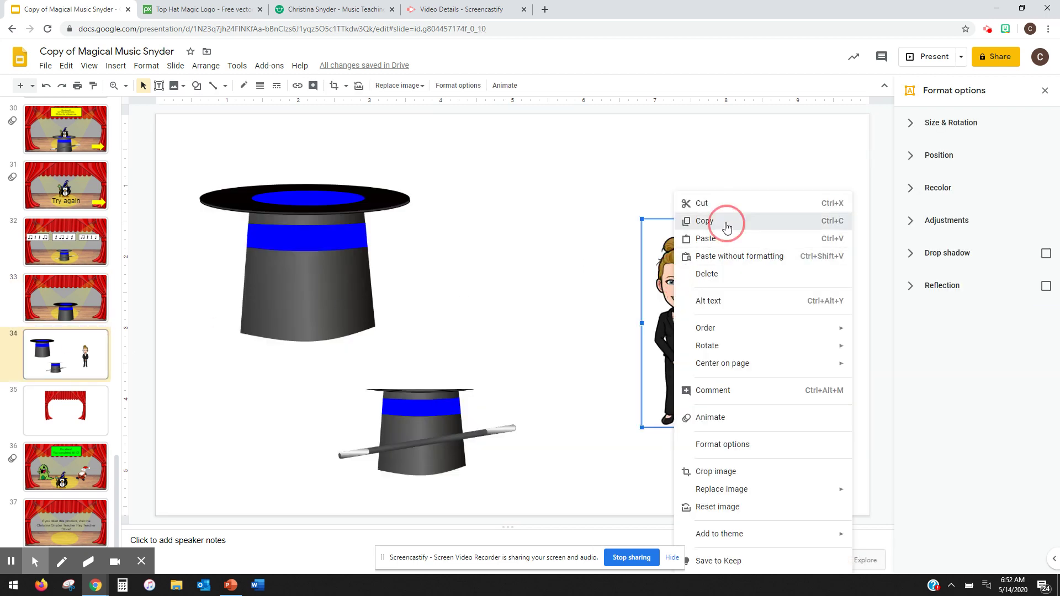
- Paste the cartoon figure onto slide 33 and drag it to stand centred on the top hat
click(68, 309)
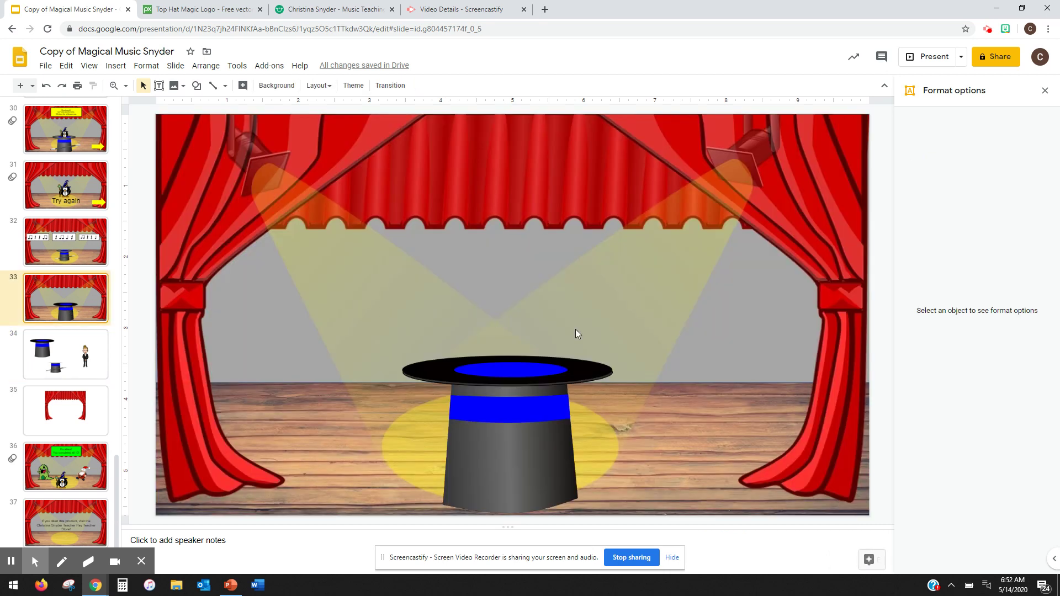
right_click(498, 264)
click(530, 311)
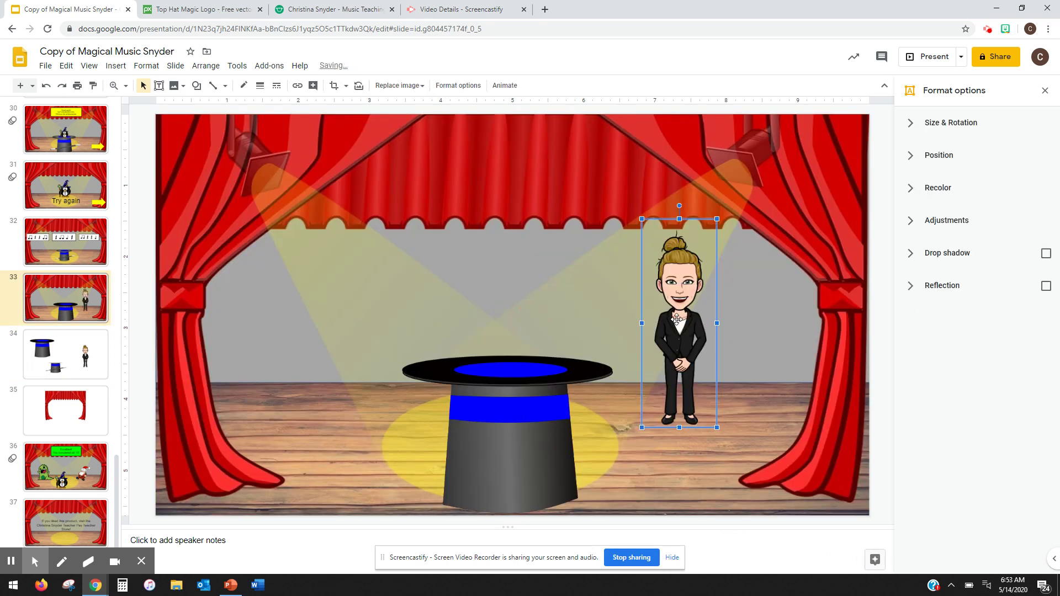
drag(677, 319, 522, 345)
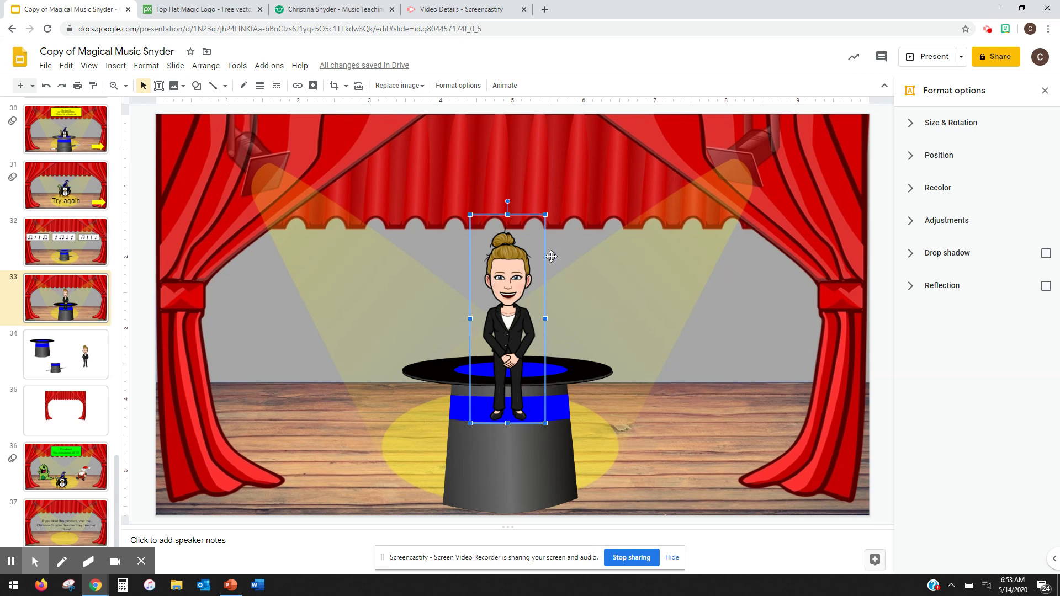
click(655, 279)
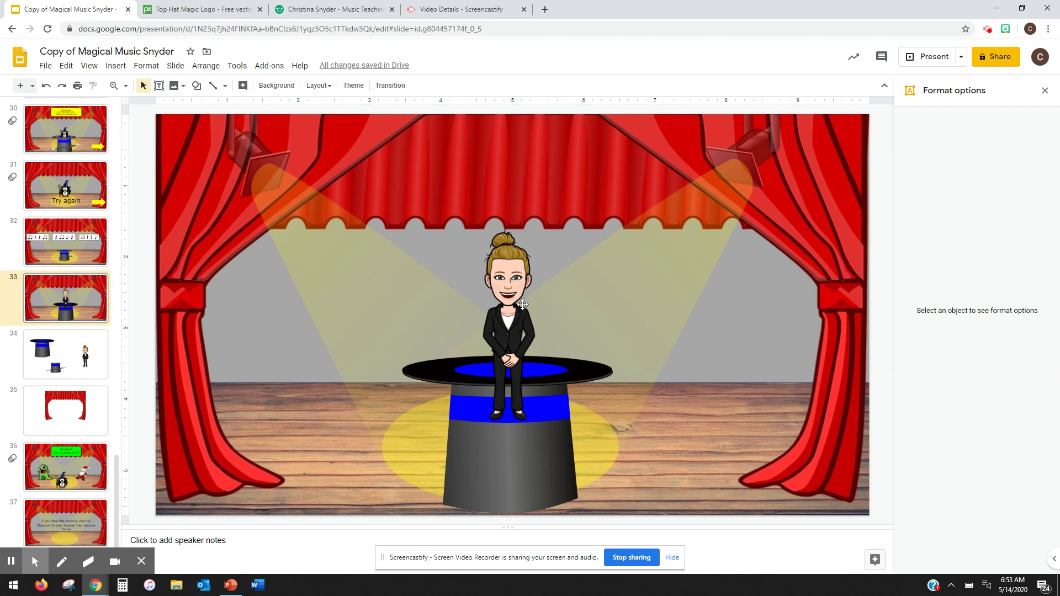
- Send the cartoon figure one layer backward so its legs disappear behind the hat
right_click(644, 253)
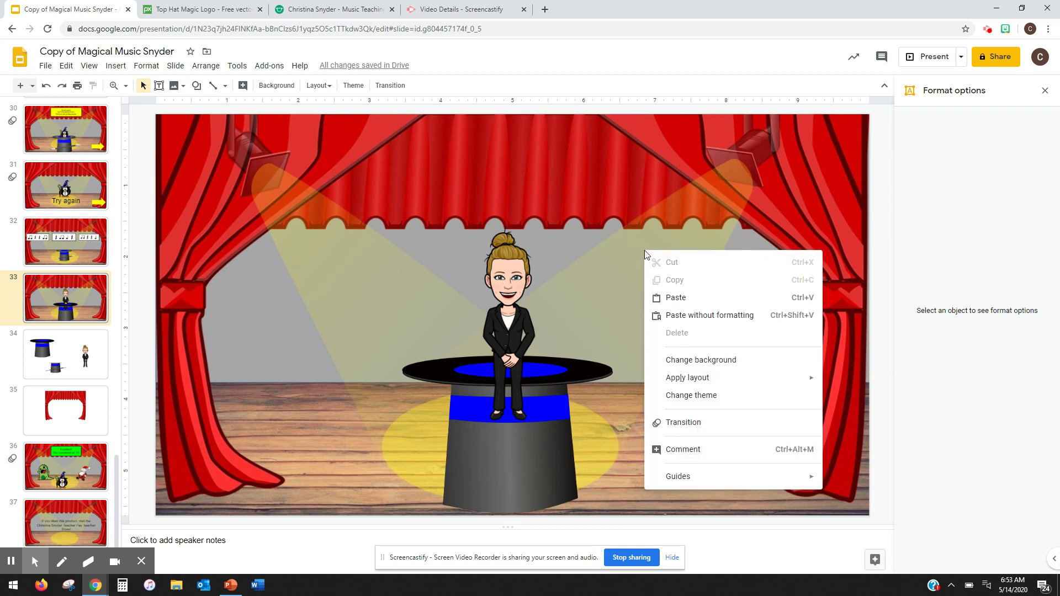
click(501, 315)
right_click(519, 302)
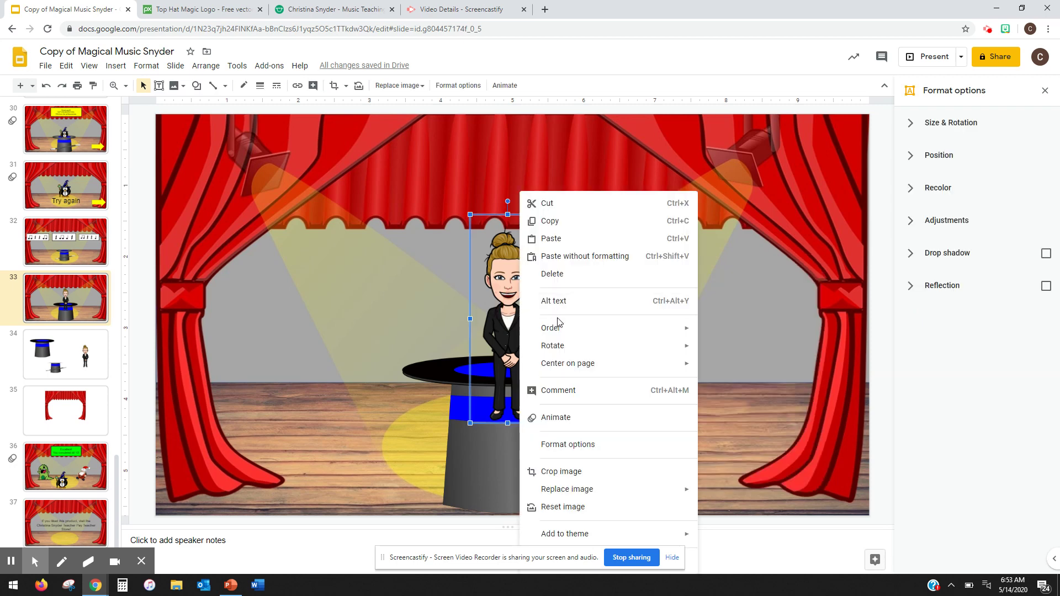
mouse_move(562, 330)
click(737, 368)
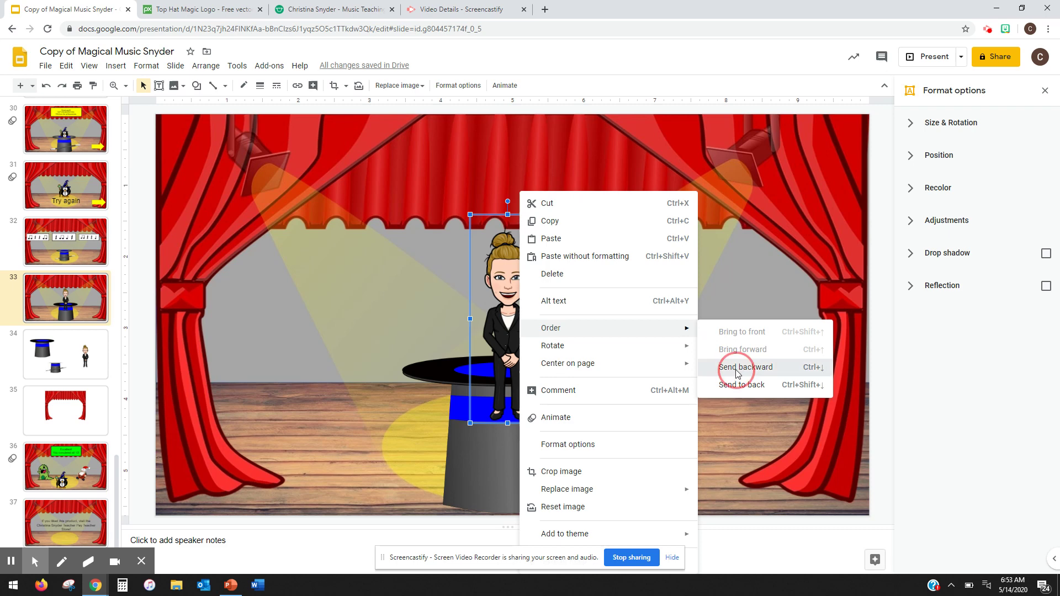
click(631, 395)
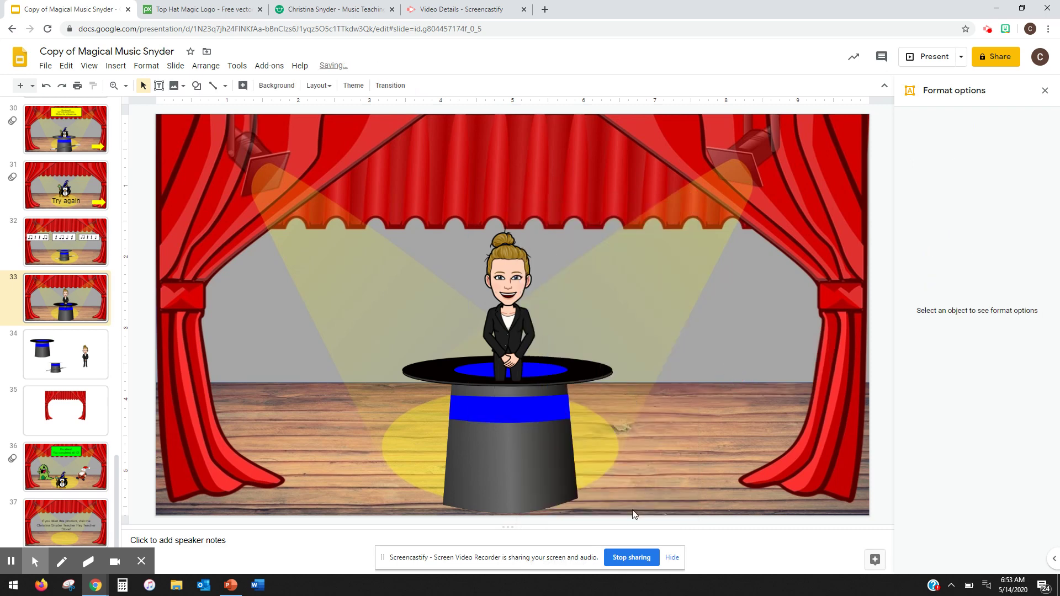
click(495, 312)
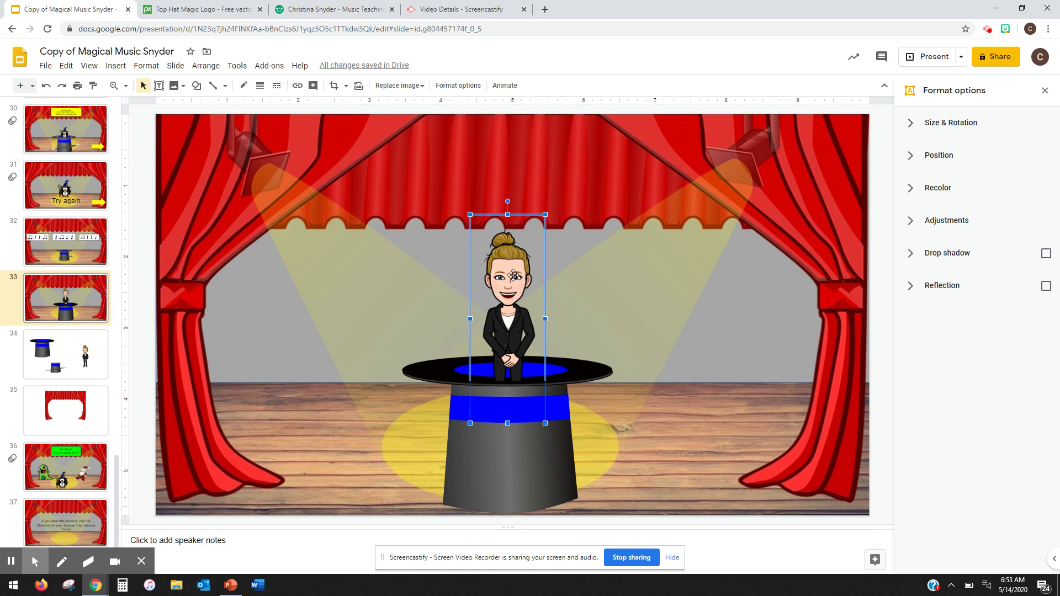
- Give the figure a Fly in from bottom animation at about medium speed
click(504, 85)
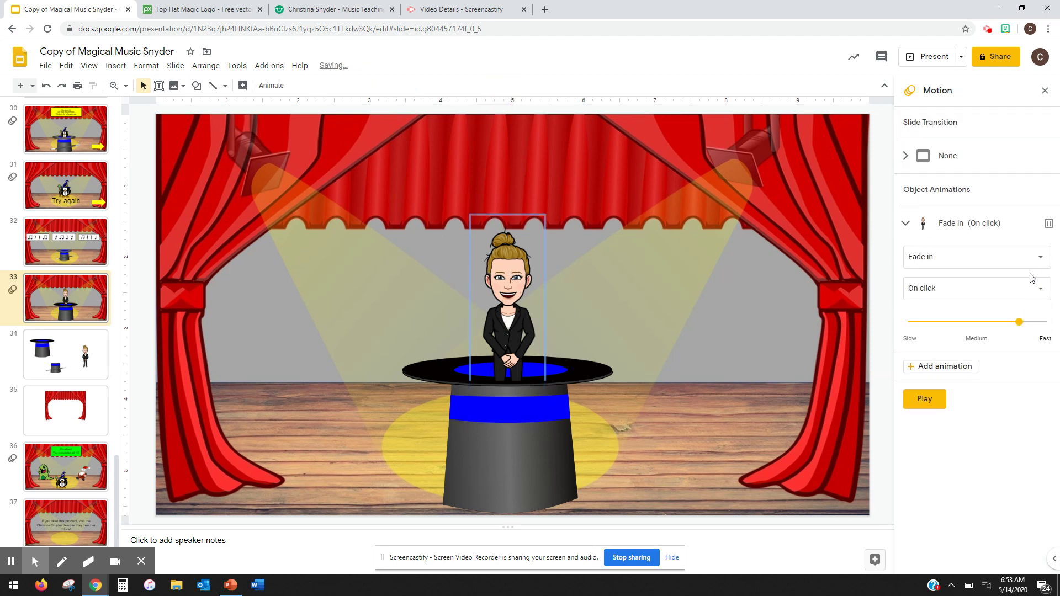
click(1041, 258)
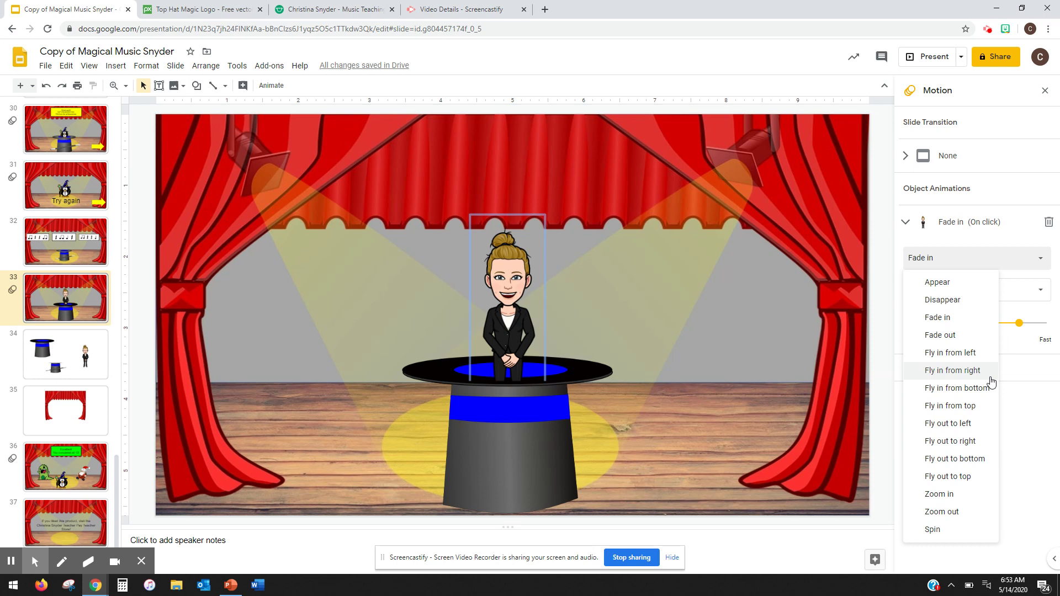
click(983, 388)
drag(1019, 325, 961, 324)
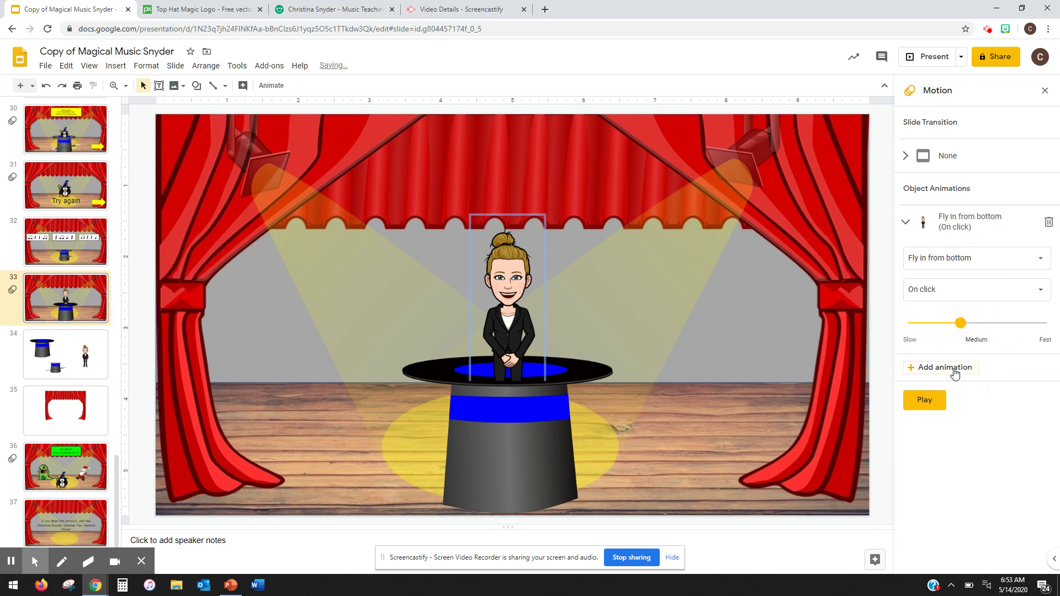
- Add a second Fly out to bottom animation to the figure and preview it
click(949, 367)
click(1030, 298)
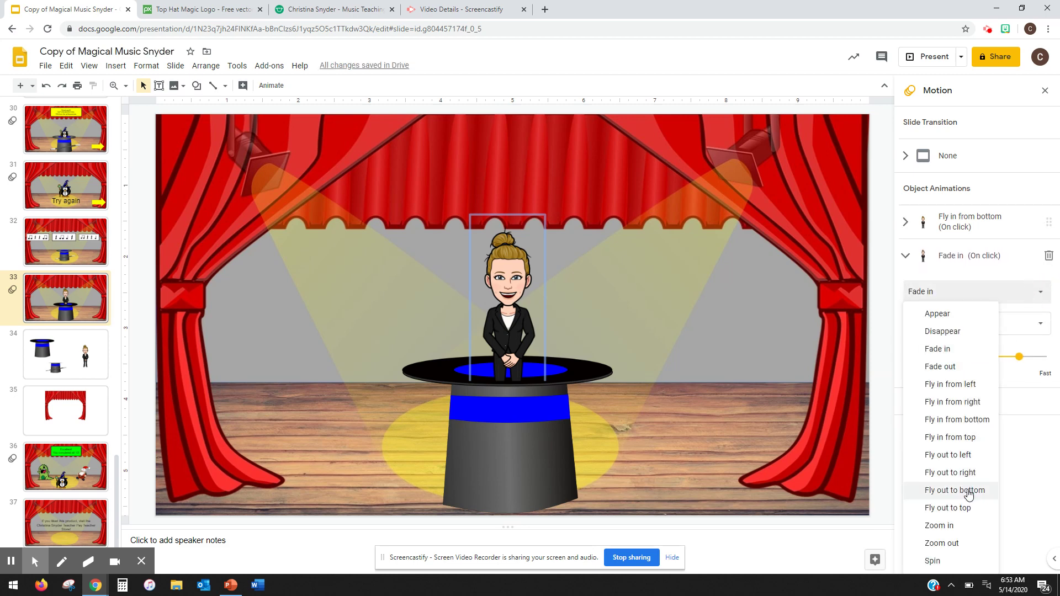
click(969, 493)
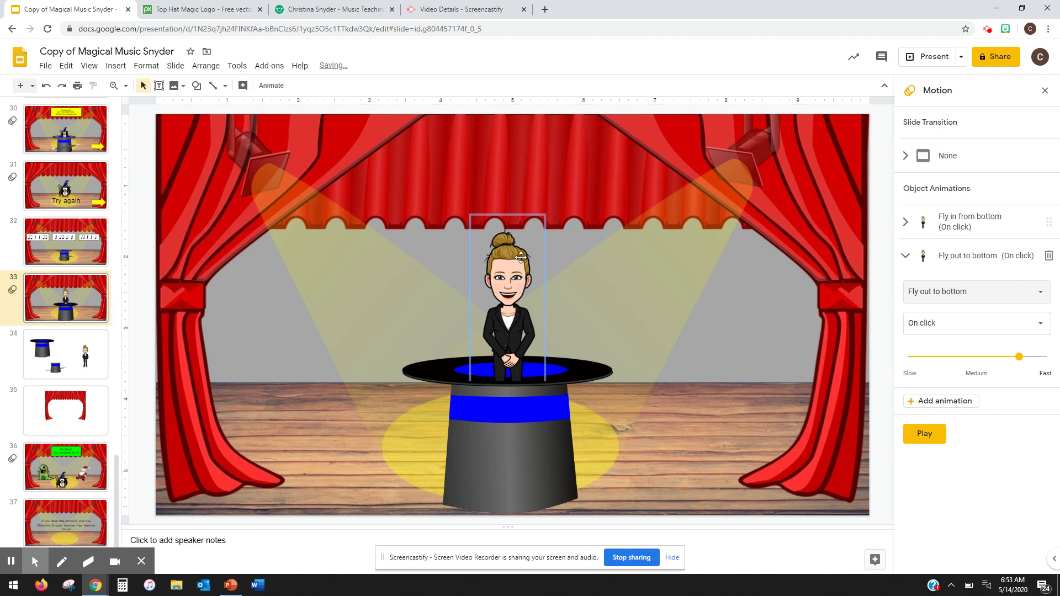
click(925, 434)
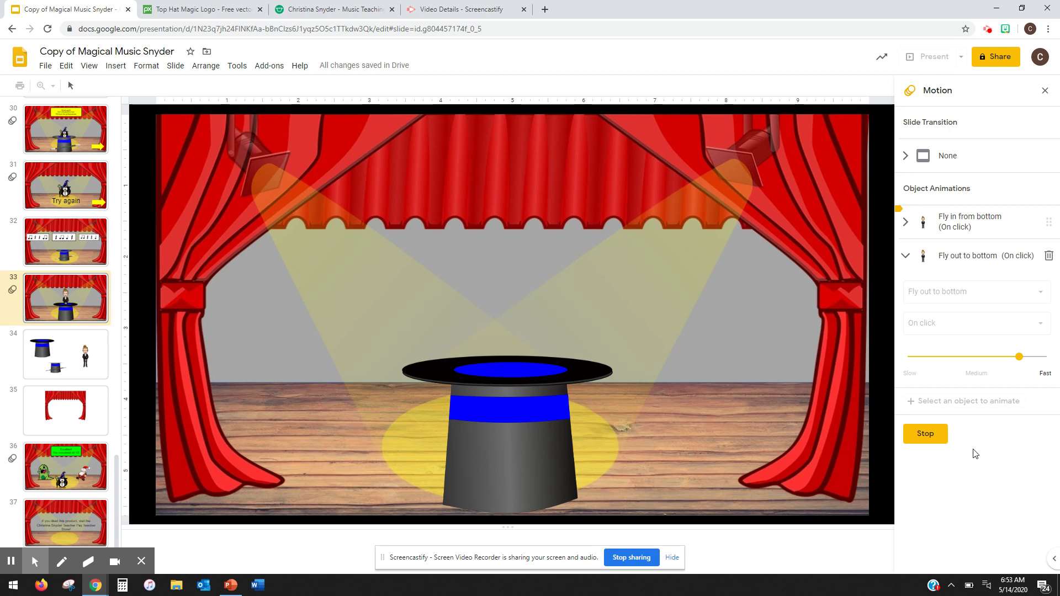
- Set both the fly-in and fly-out animations to start After previous
click(940, 436)
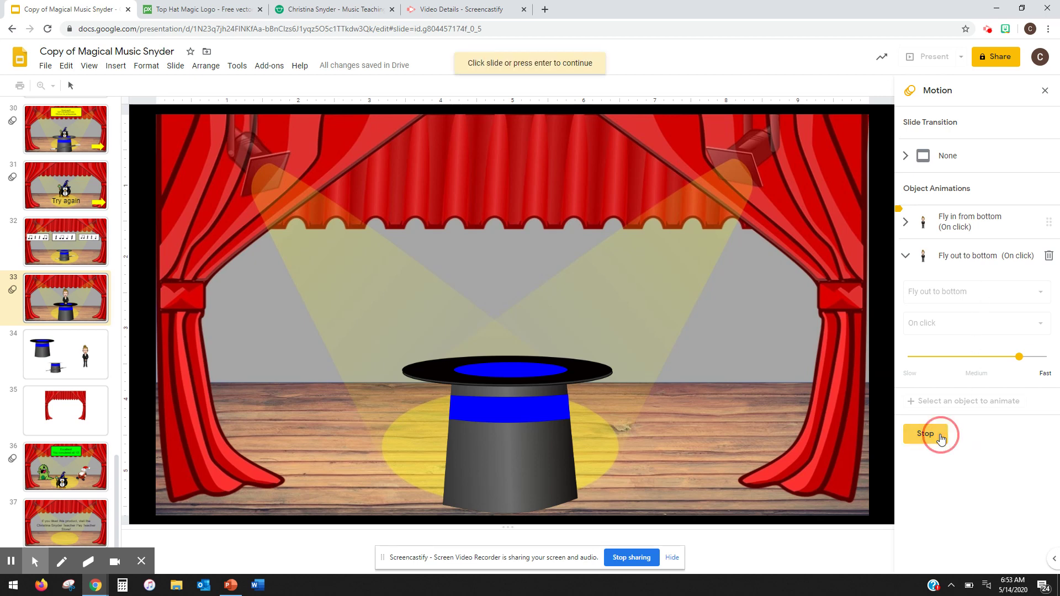
click(947, 223)
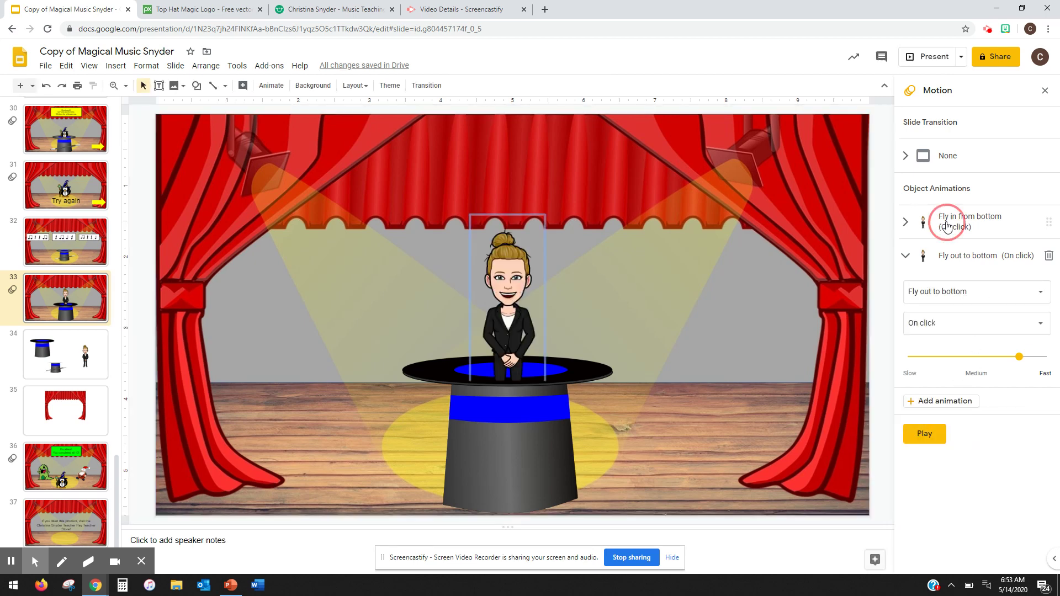
click(1041, 291)
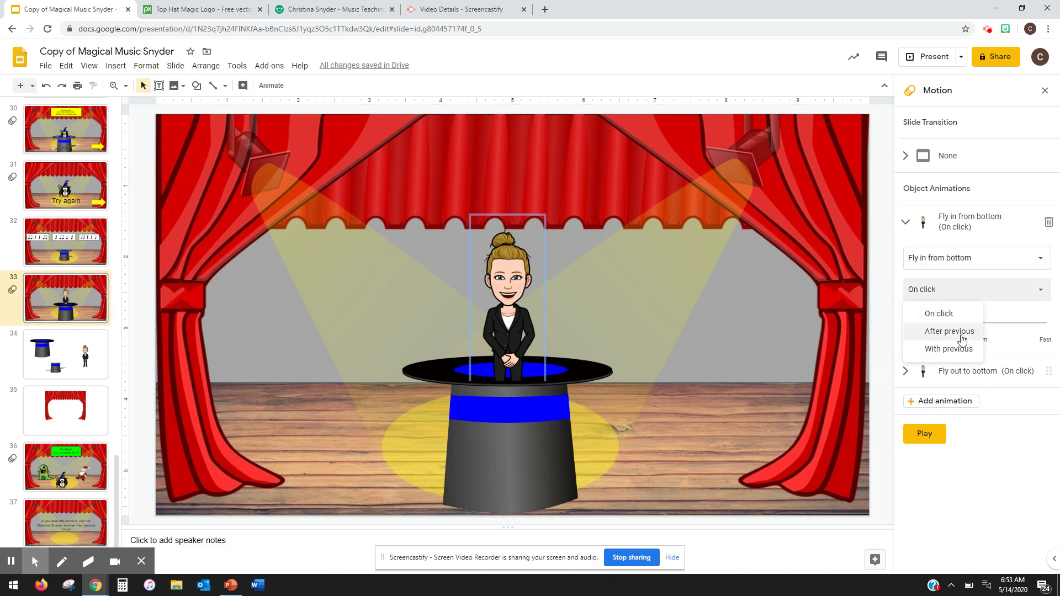
click(961, 332)
click(1029, 371)
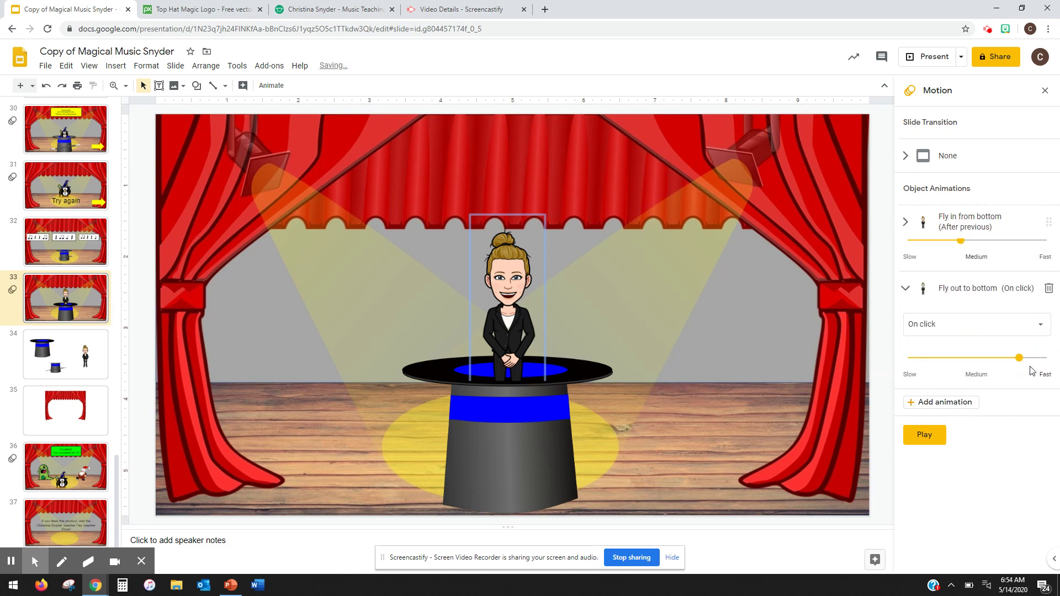
click(1040, 325)
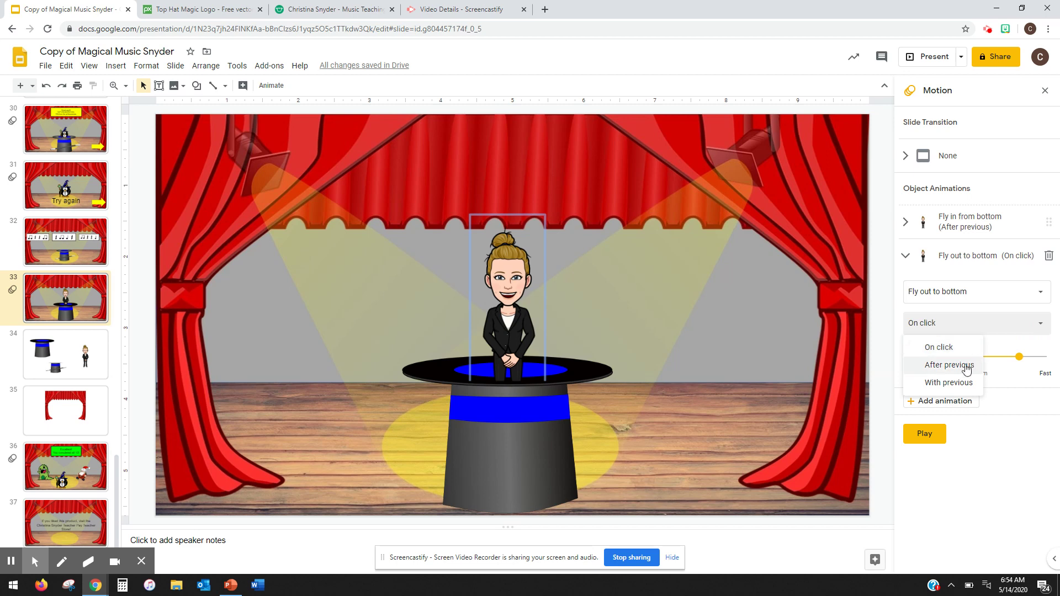
click(965, 366)
- Preview the animations, then slow the fly-out to medium speed
click(925, 436)
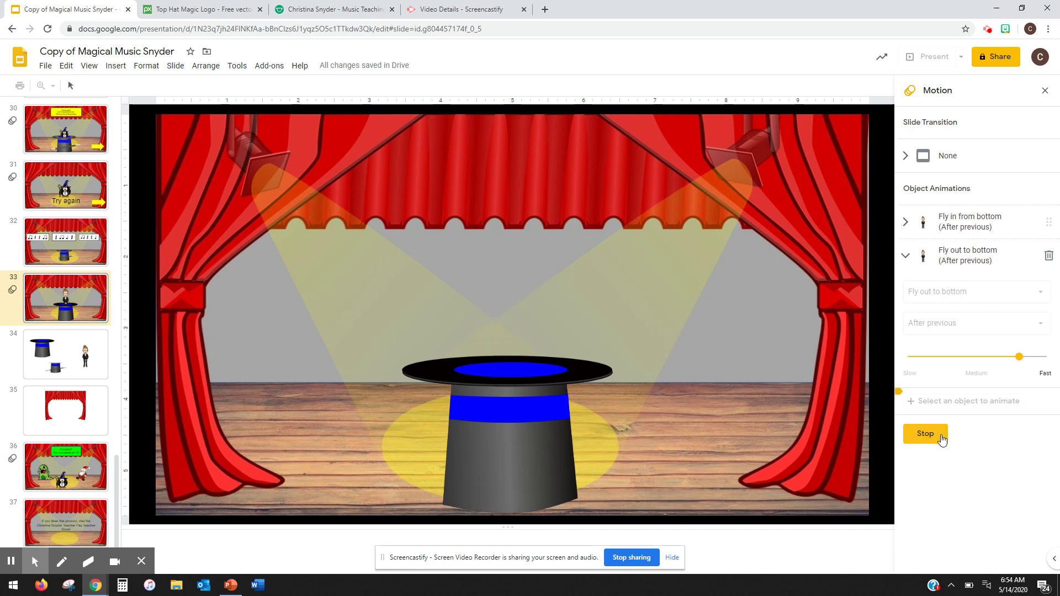
click(943, 437)
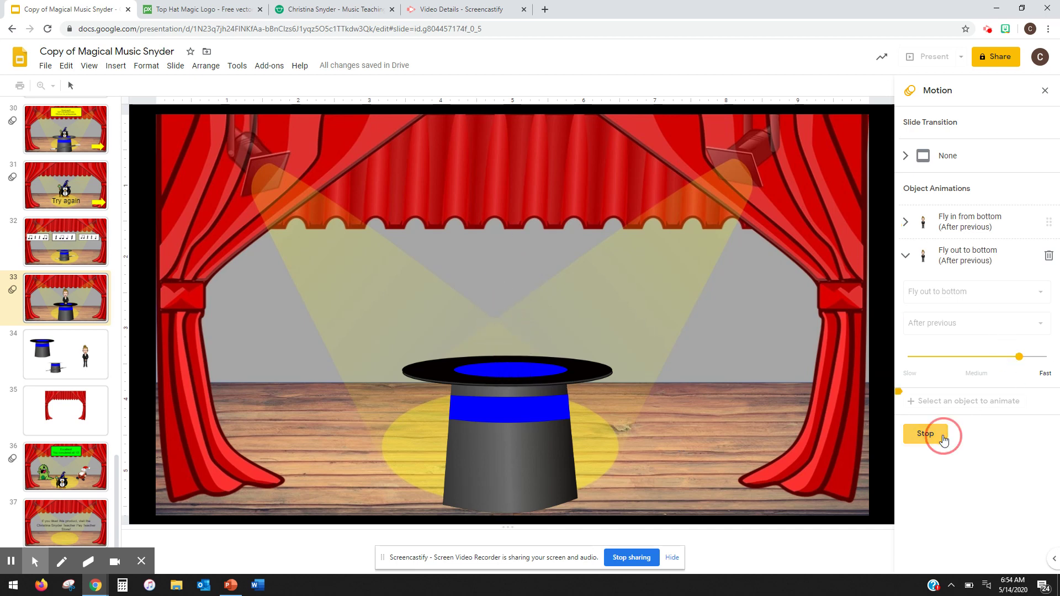
drag(1019, 358, 956, 359)
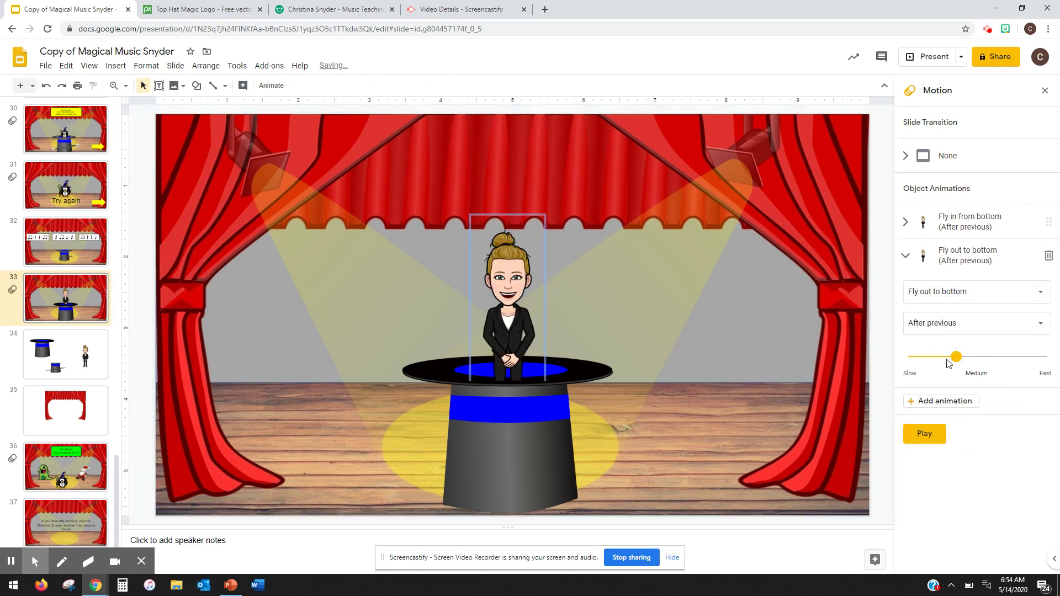
click(337, 159)
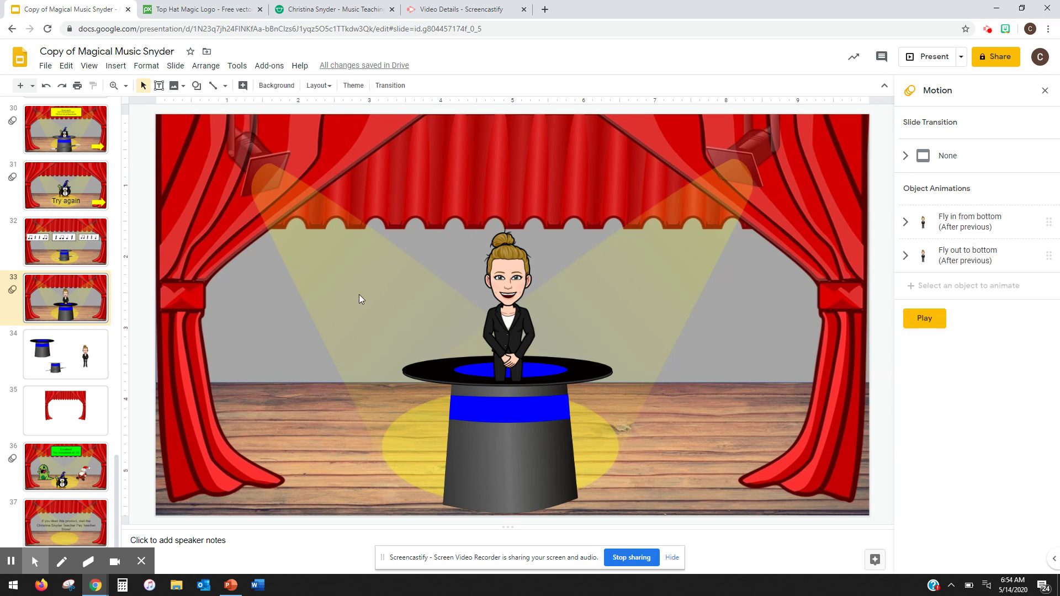
click(505, 321)
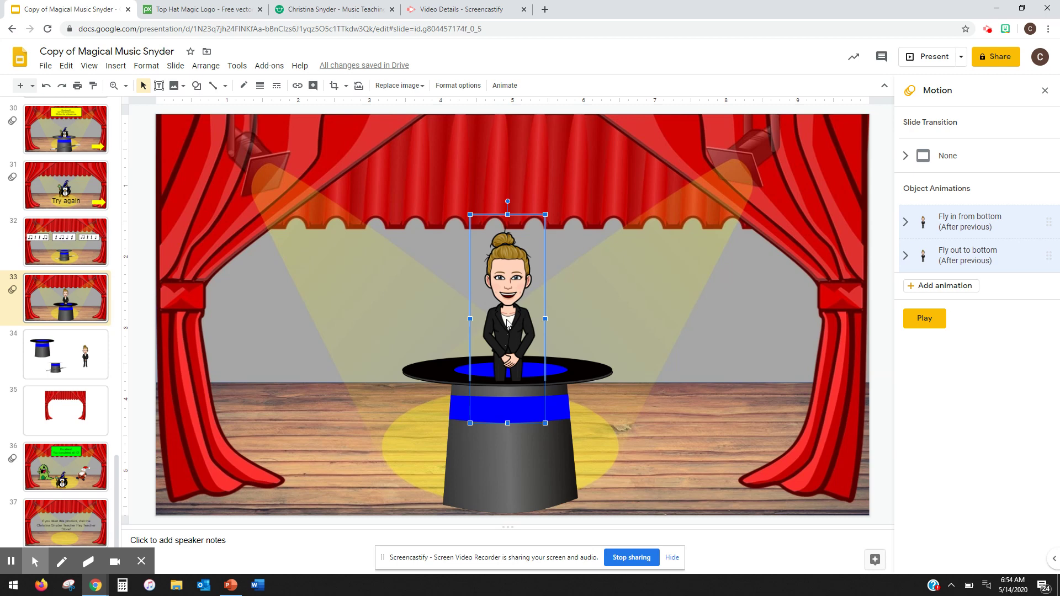
key(ctrl+Down)
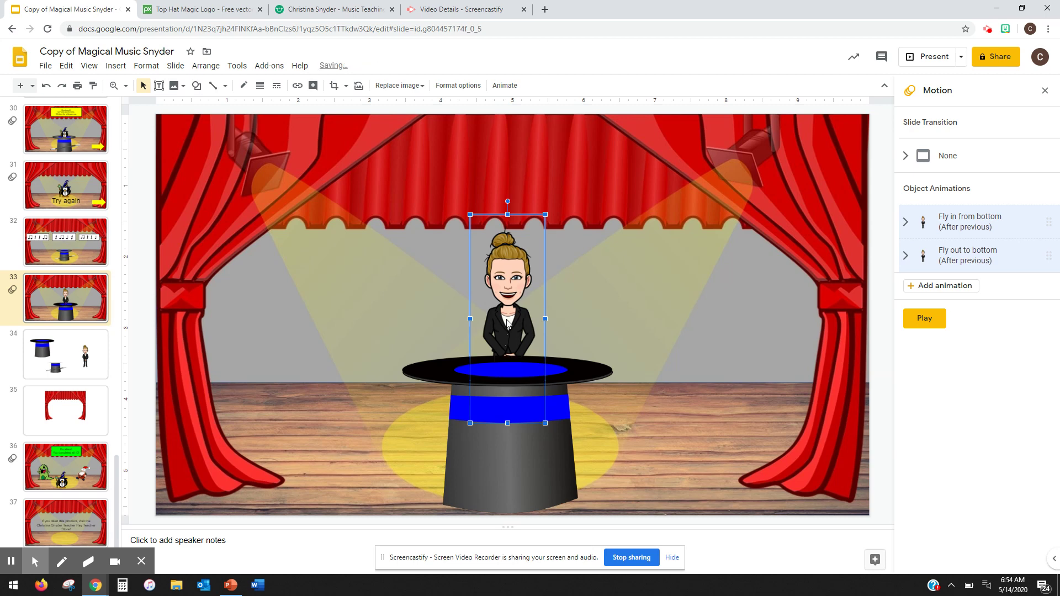
key(ctrl+Up)
key(ctrl+Up)
key(ctrl+Down)
key(ctrl+Down)
key(ctrl+shift+Up)
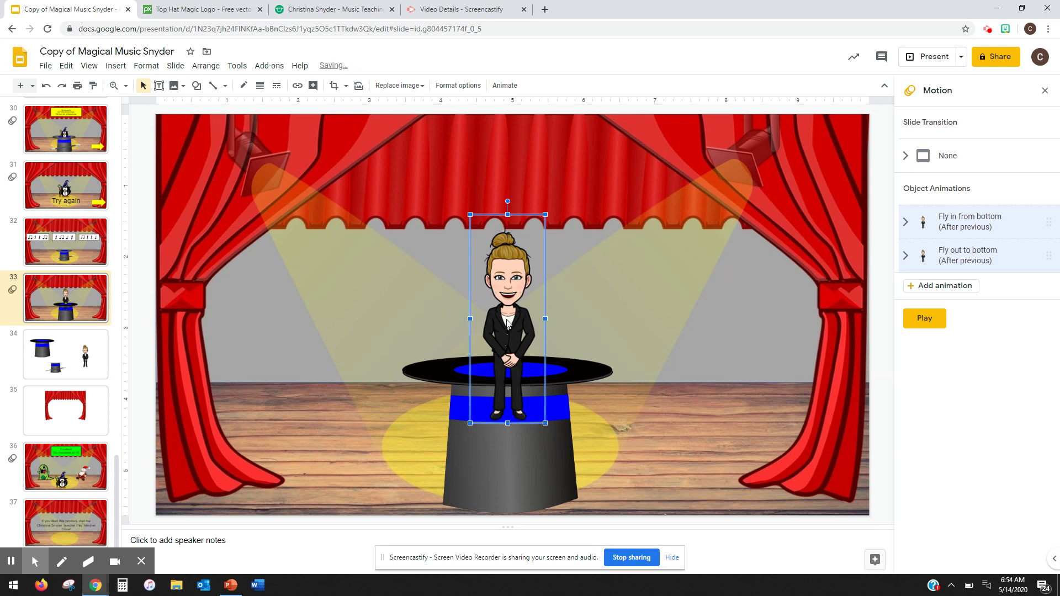
key(ctrl+Down)
key(ctrl+shift+Up)
key(ctrl+Down)
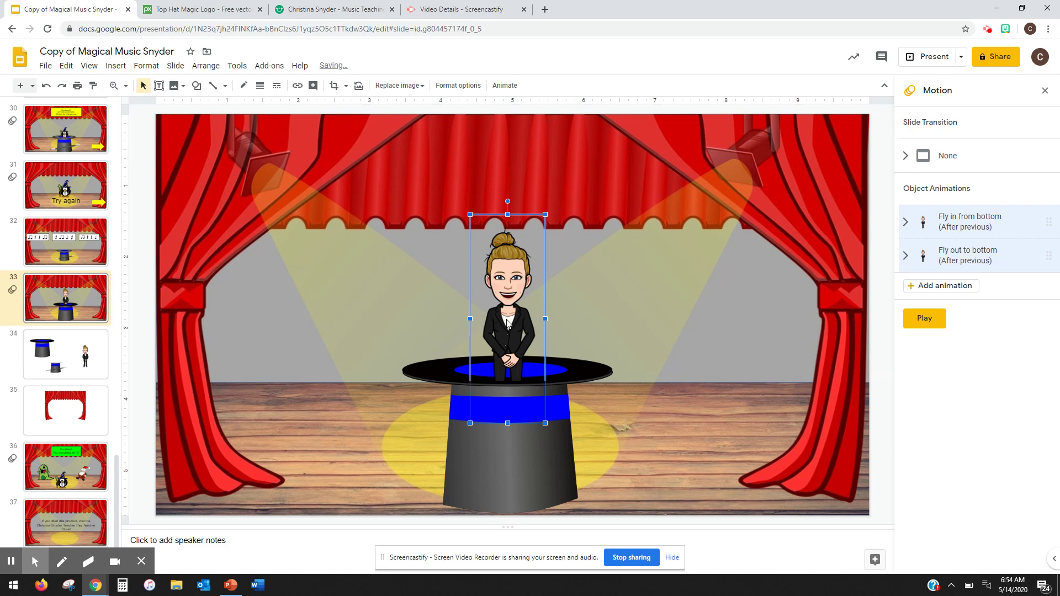